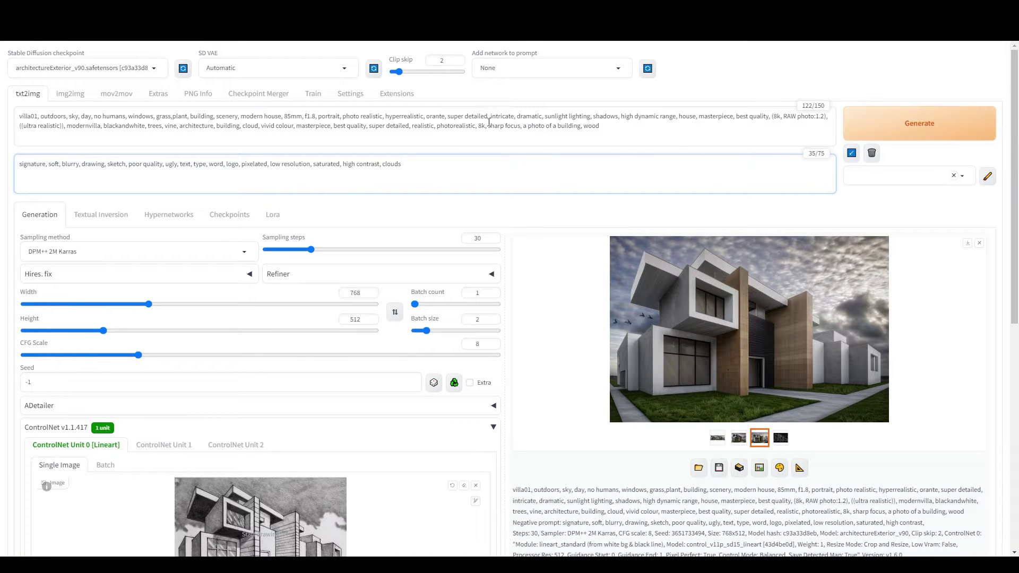
Wrap 'clouds' in double parentheses so the negative prompt ends with ((clouds)).
text()))
key(ctrl+Left)
text((()
Generate a fresh pair of house renders and view the second one full-screen.
click(897, 130)
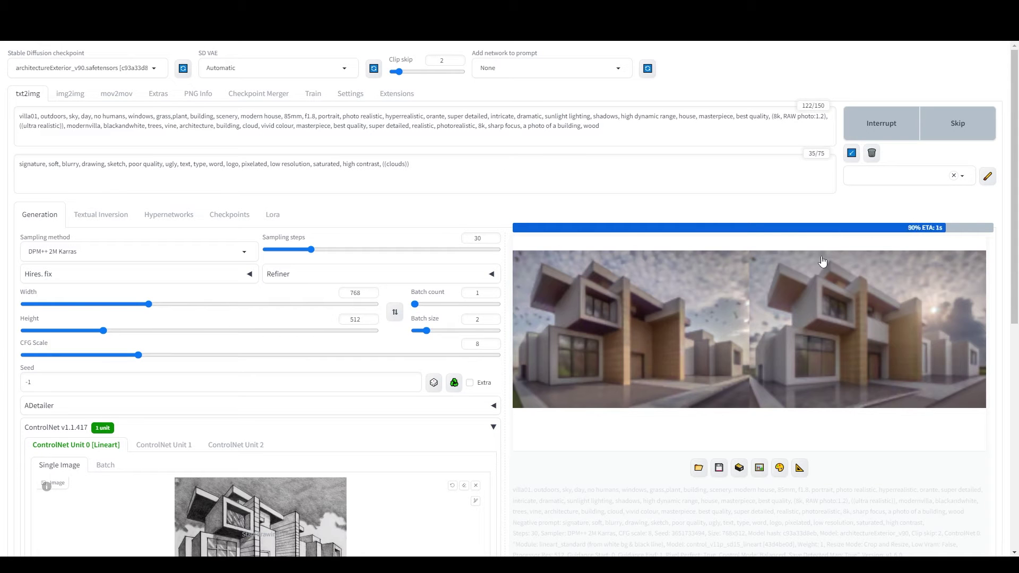
click(739, 437)
click(756, 338)
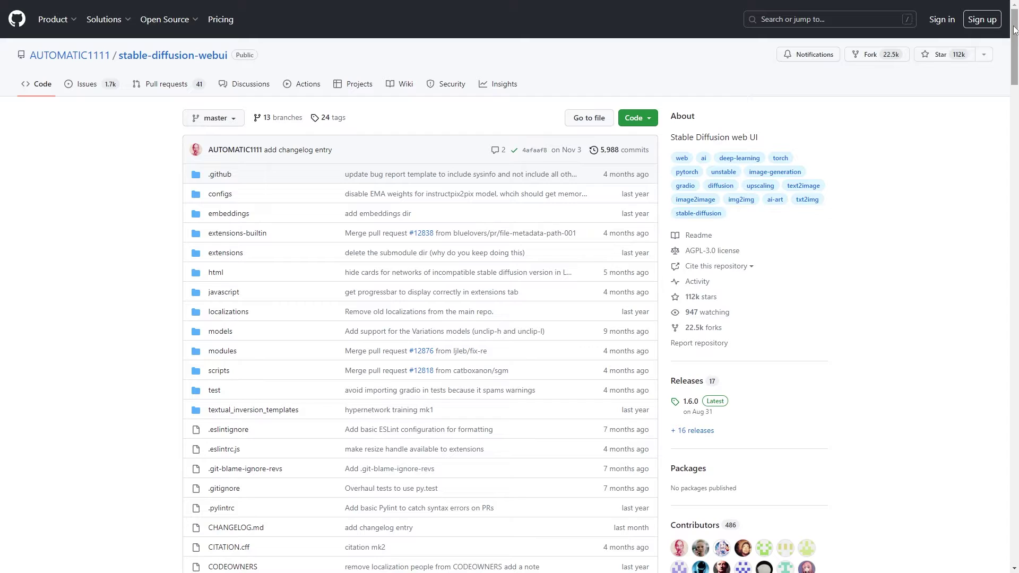
Scroll the README down to the Installation and Running section, past the NVidia (recommended) instructions.
drag(1013, 29, 896, 157)
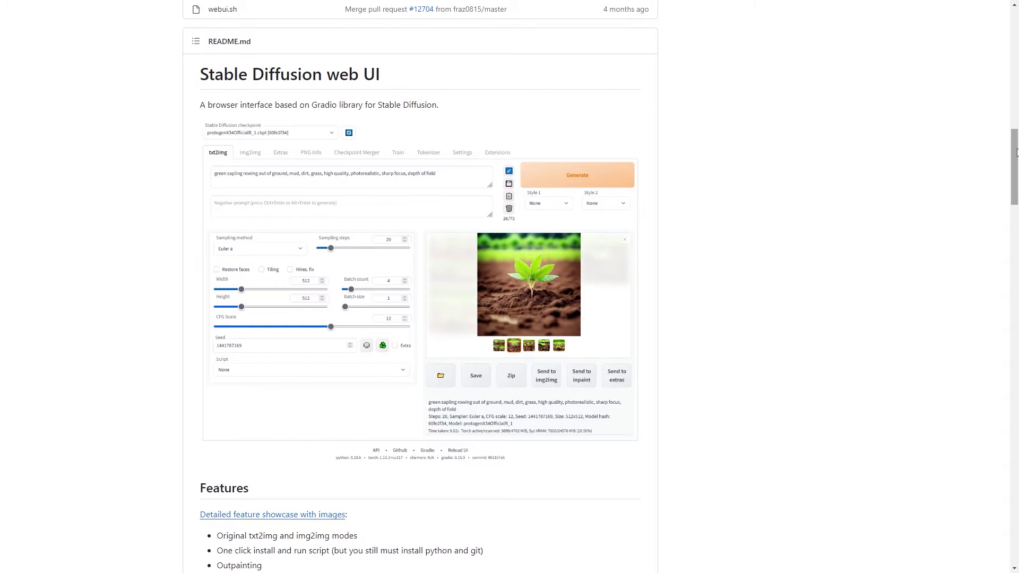
drag(1016, 152, 1013, 391)
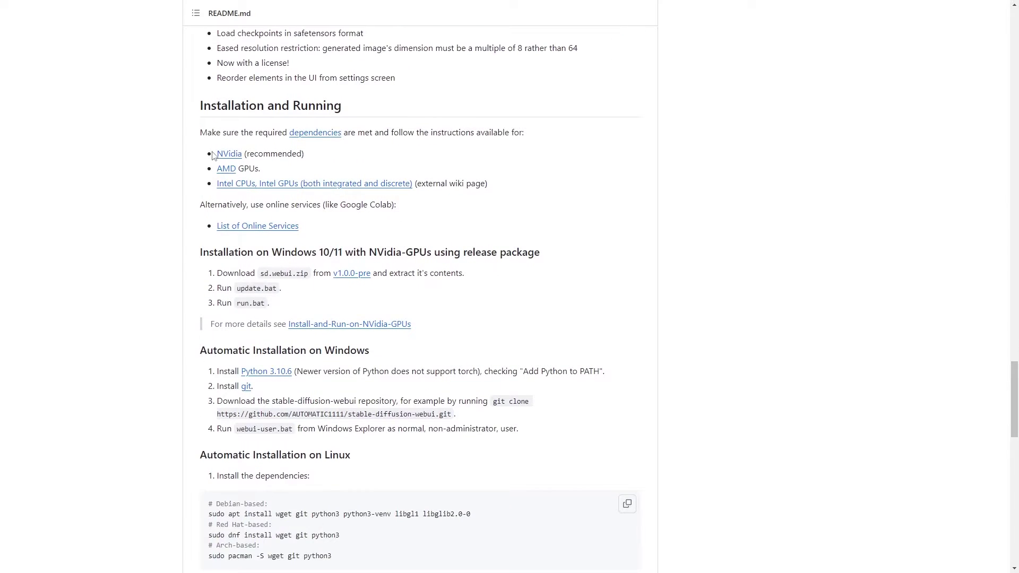
drag(216, 157, 313, 160)
click(334, 161)
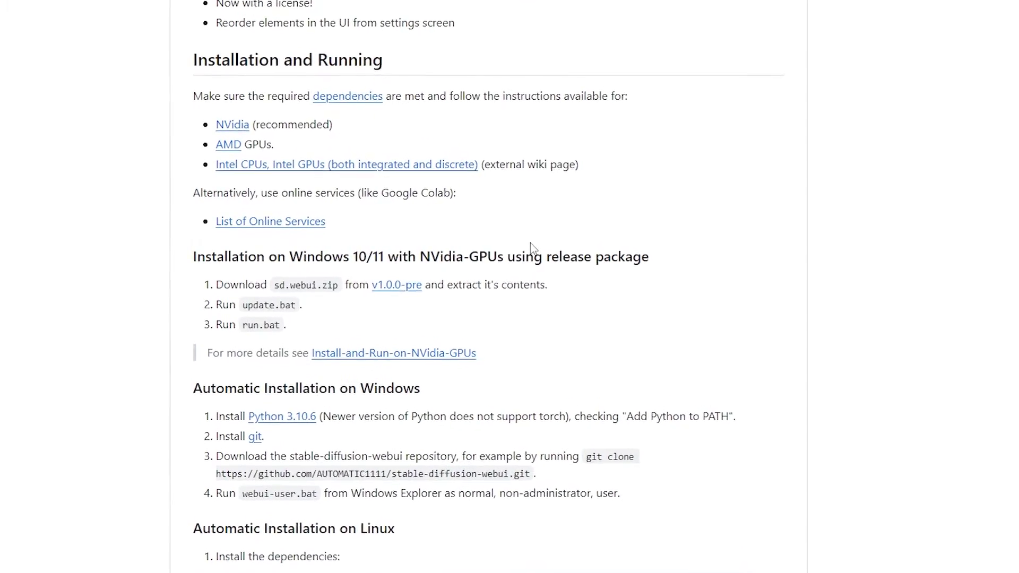
scroll(421, 367, down, 5)
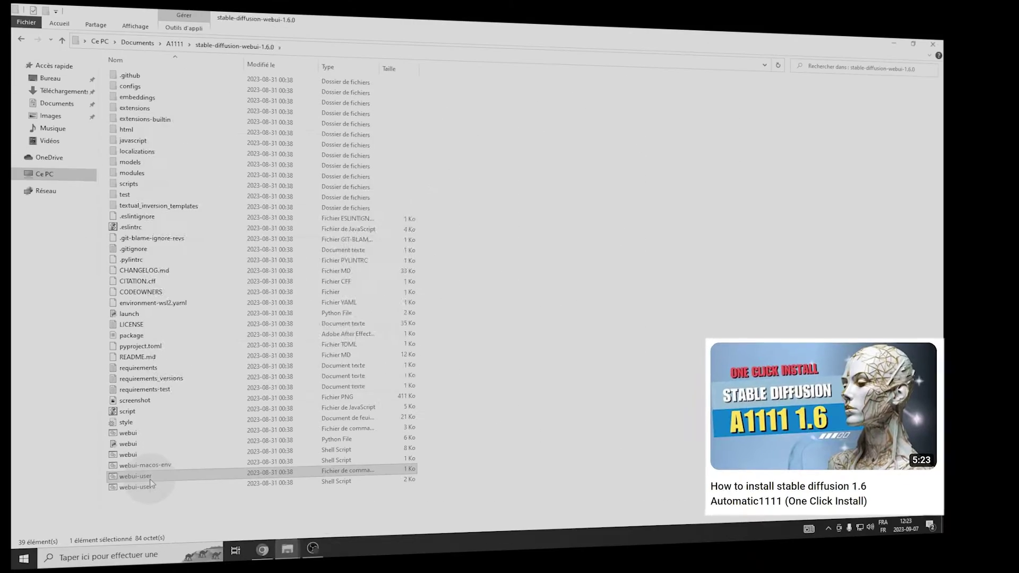
Run webui-user.bat from the stable-diffusion-webui-1.6.0 folder to start installing the venv and torch.
double_click(135, 497)
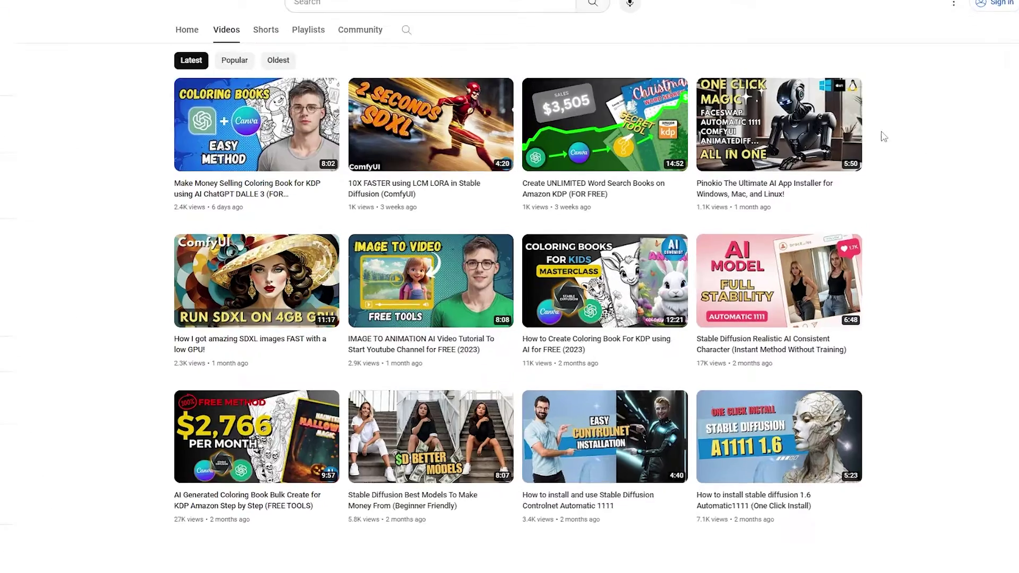
mouse_move(786, 133)
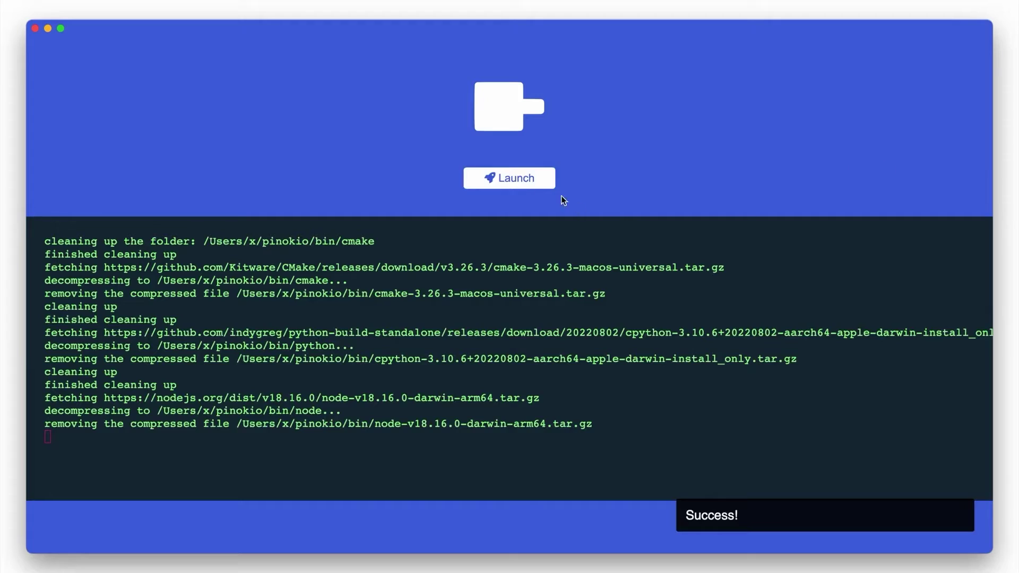
Launch the freshly installed app from Pinokio once installation succeeds.
click(515, 182)
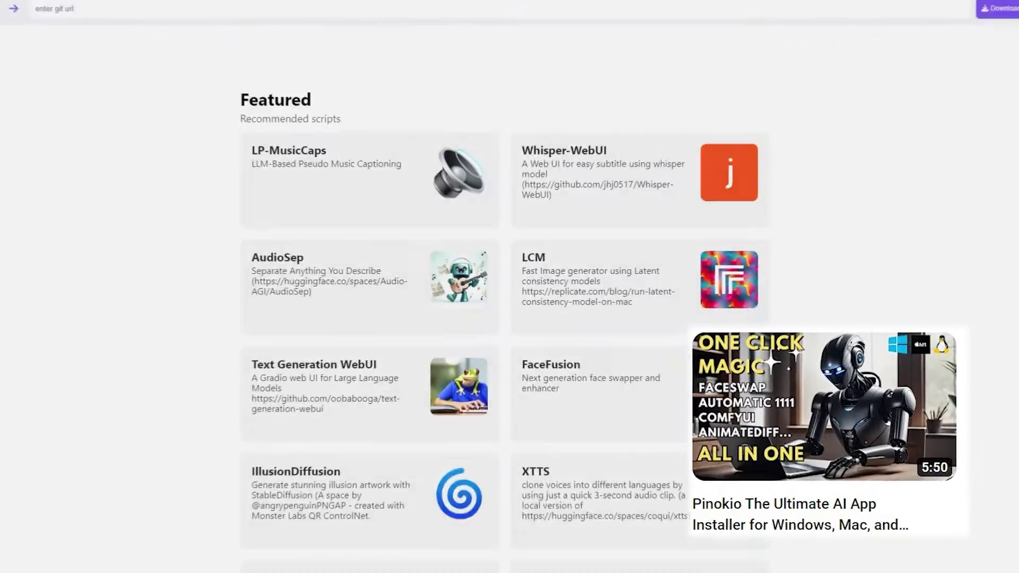
drag(1009, 86, 1015, 297)
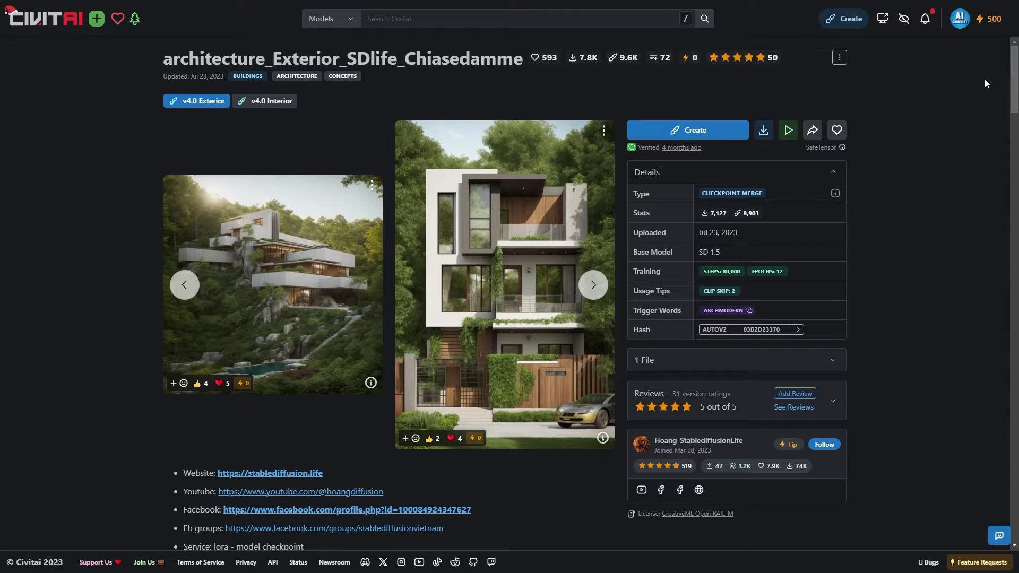
drag(730, 254, 696, 253)
scroll(518, 260, down, 5)
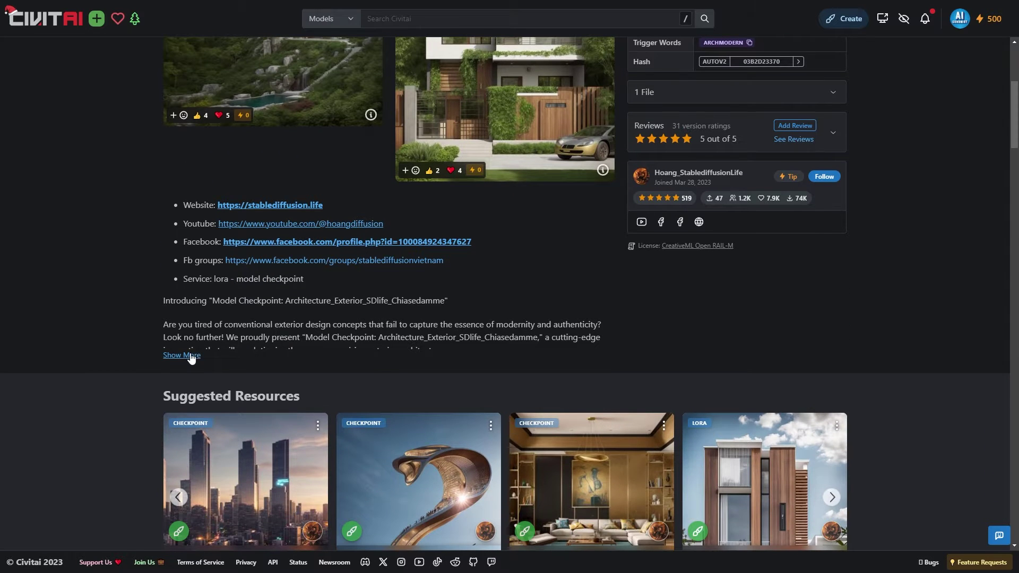
click(191, 355)
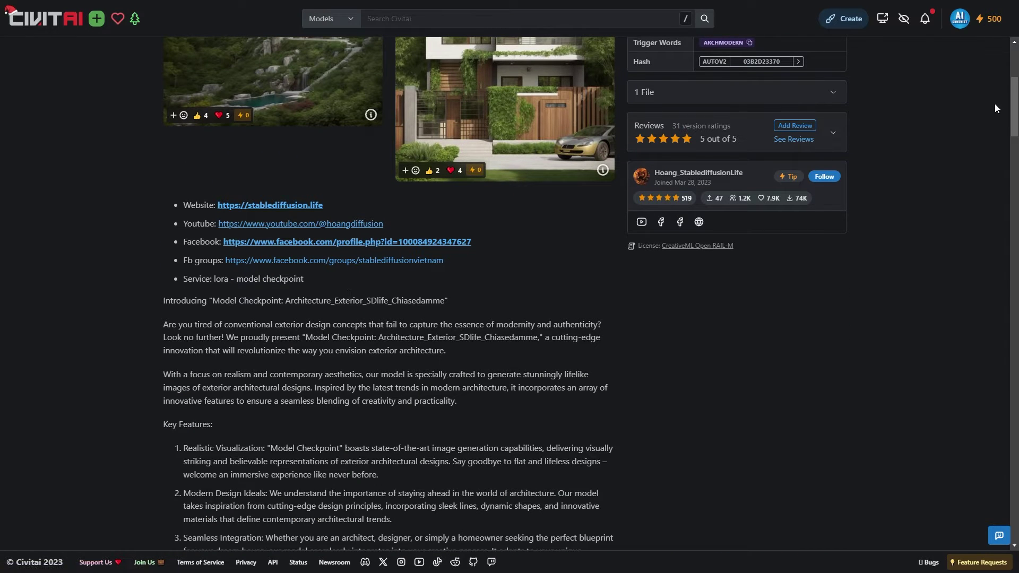
drag(1013, 104, 997, 244)
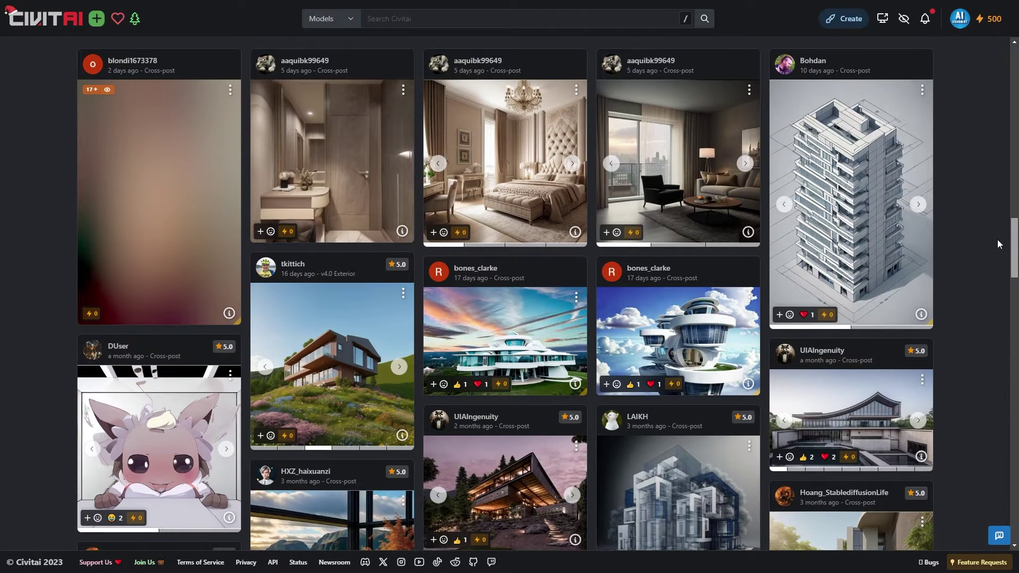
drag(997, 244, 1000, 289)
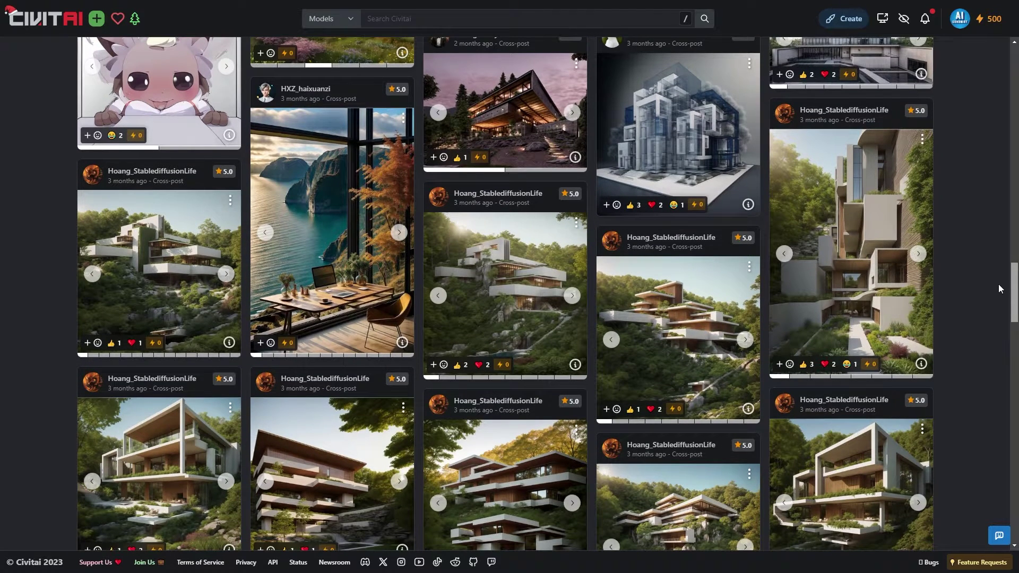
drag(1000, 289, 1000, 318)
click(504, 372)
drag(780, 312, 905, 340)
click(891, 374)
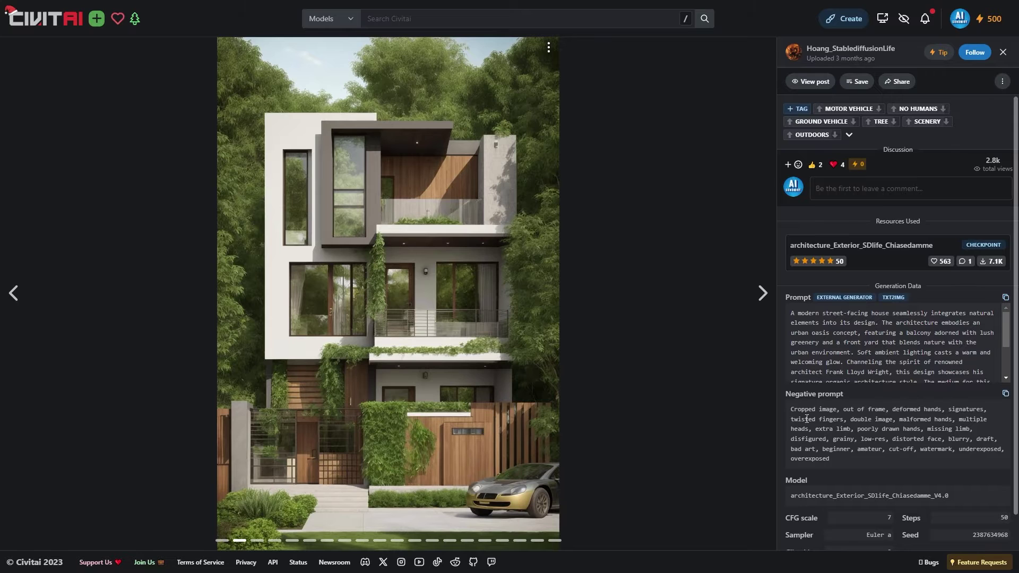
click(764, 293)
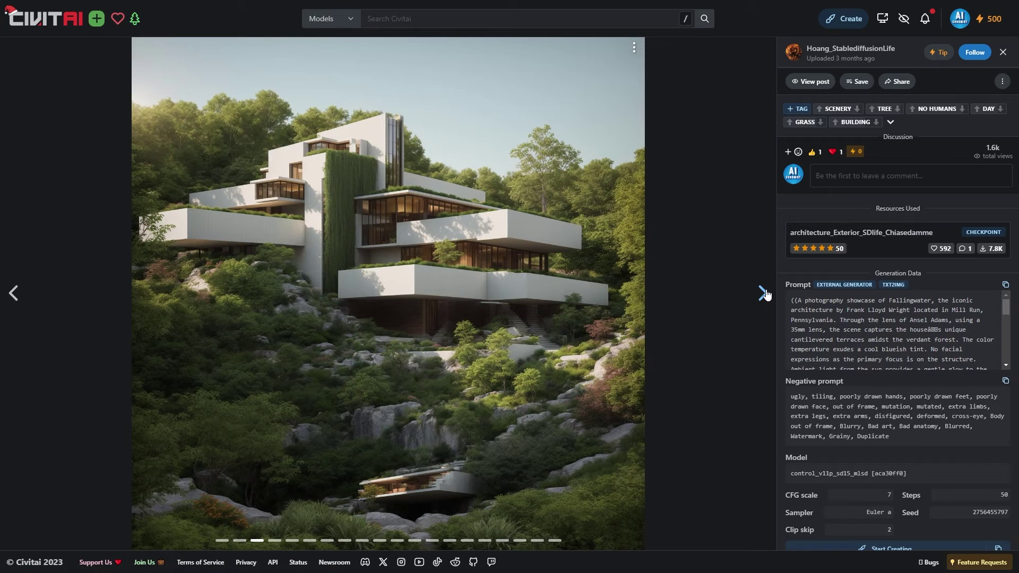
click(763, 293)
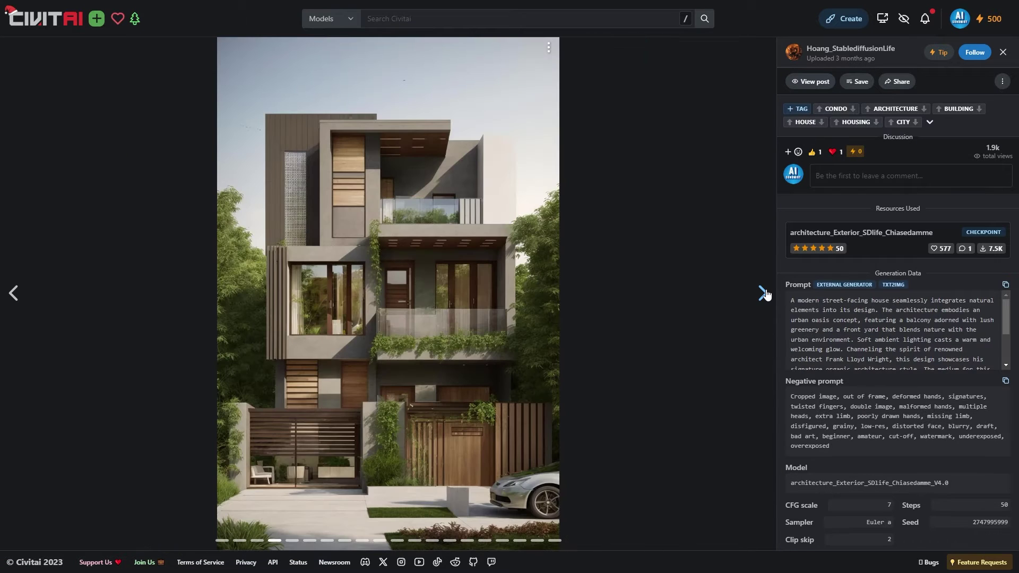
key(Escape)
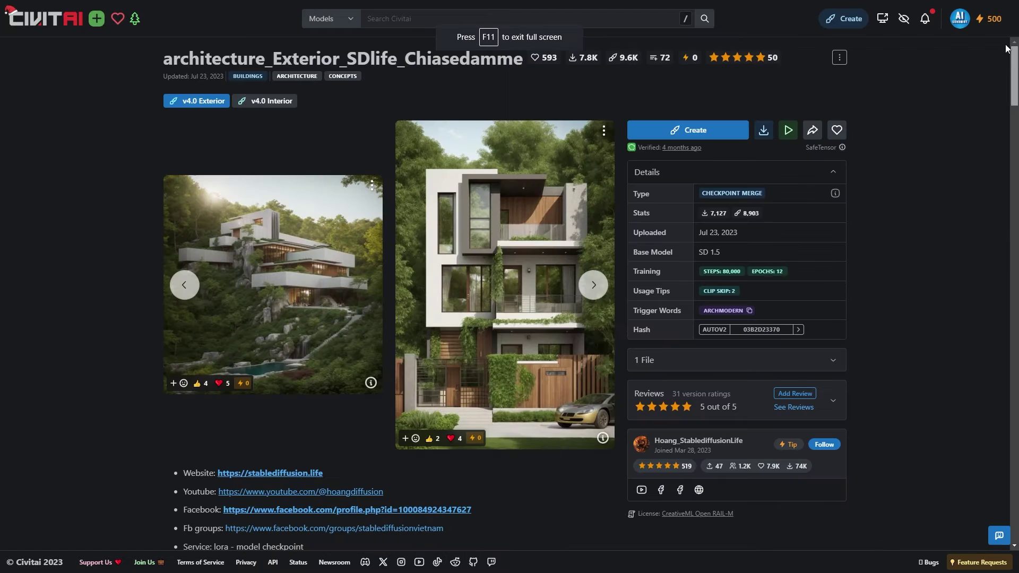
Send the 4.11 GB Model SafeTensor download to IDM.
click(763, 131)
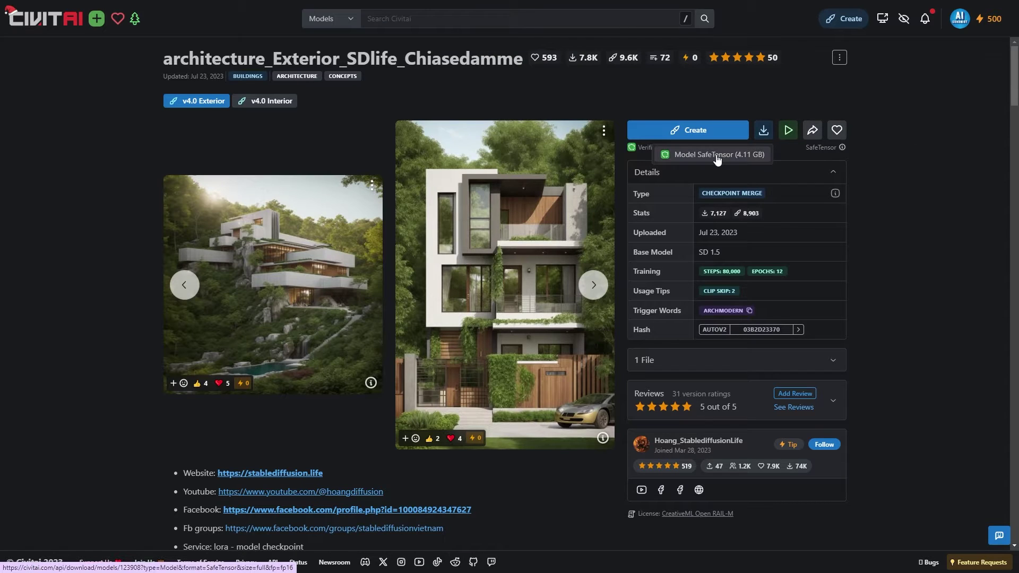
right_click(717, 159)
click(768, 243)
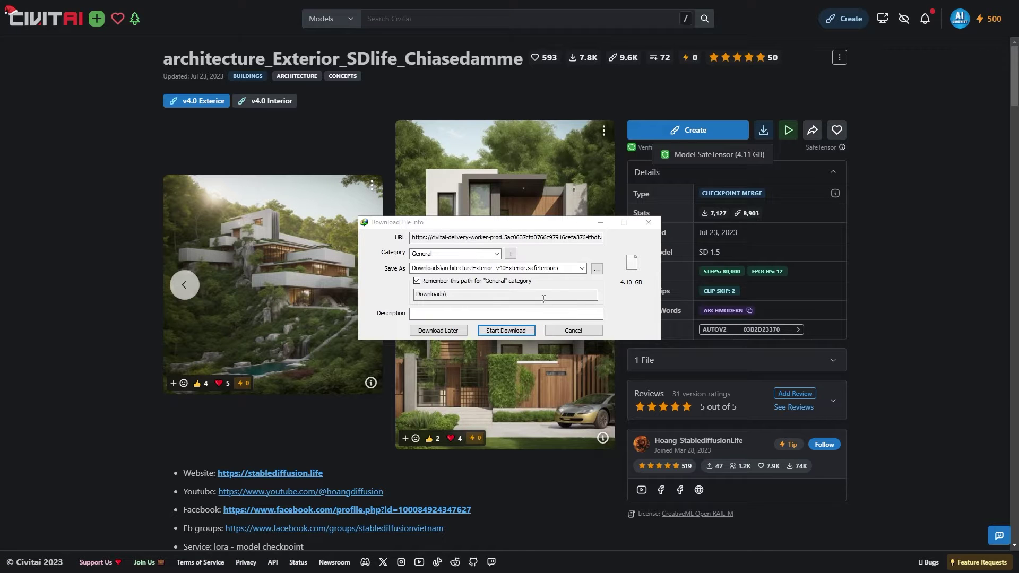
Set the save location to stable-diffusion-webui\models\Stable-diffusion.
click(596, 269)
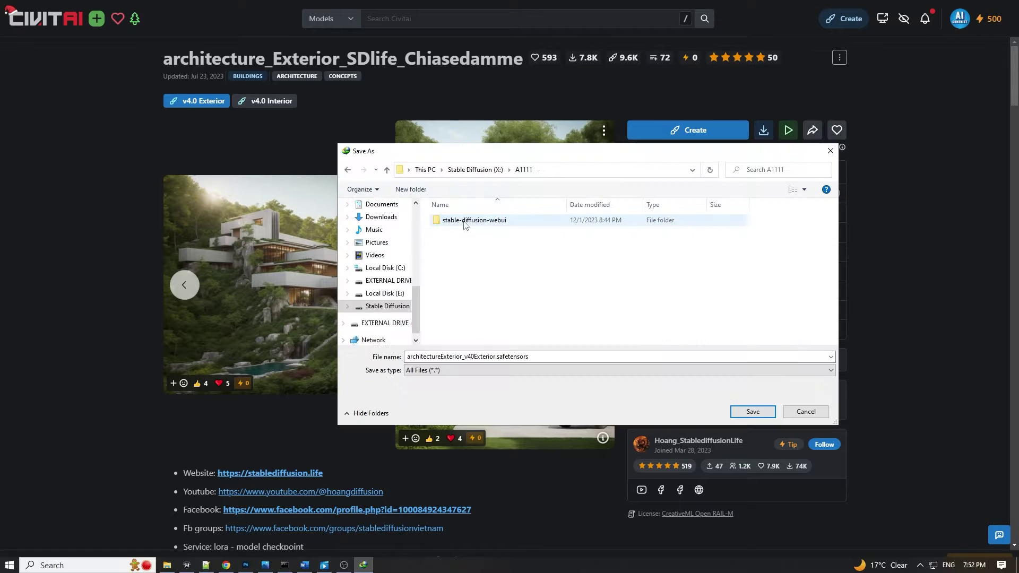
double_click(462, 221)
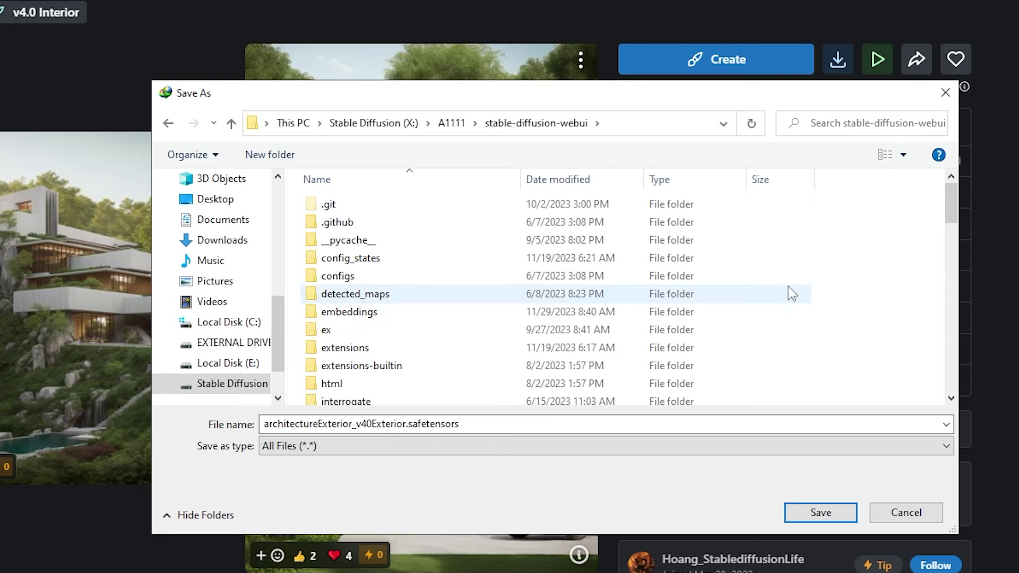
drag(950, 194, 950, 223)
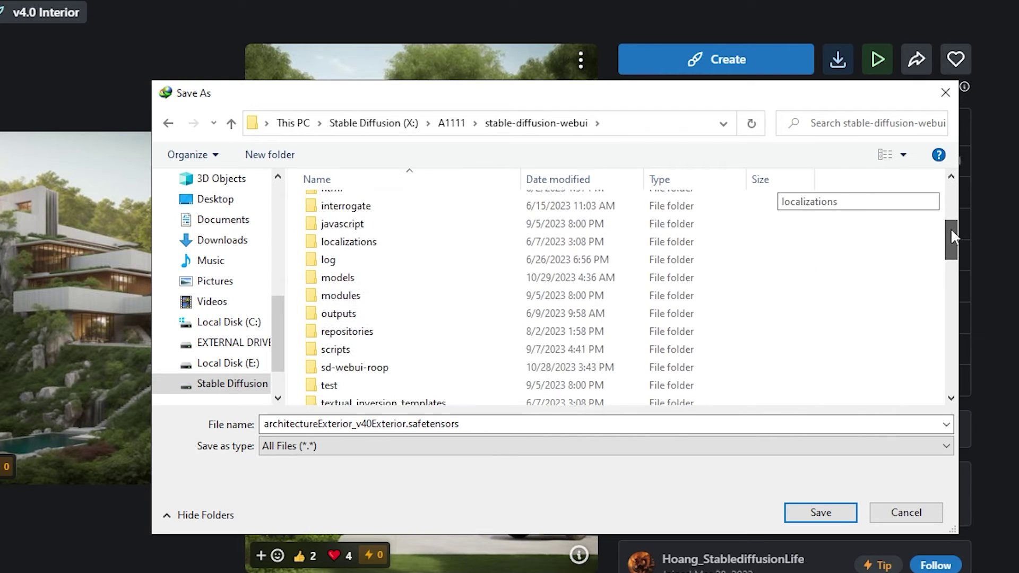
double_click(354, 278)
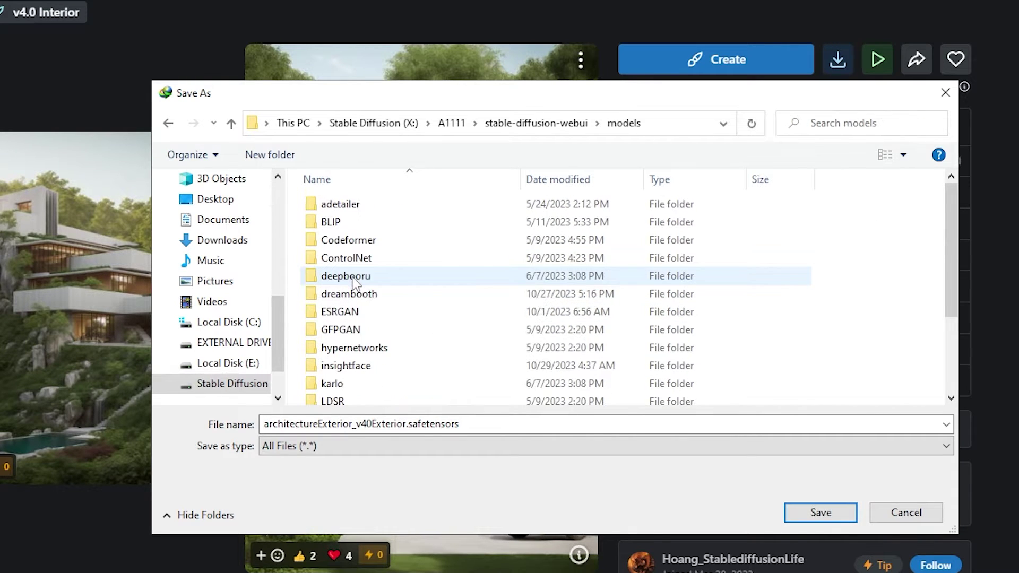
drag(951, 221, 950, 302)
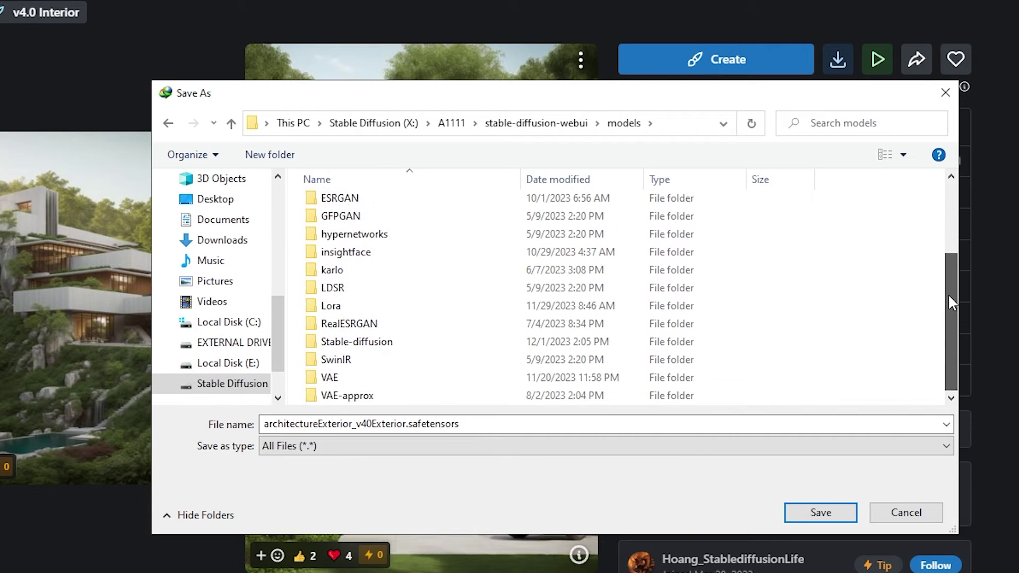
double_click(365, 342)
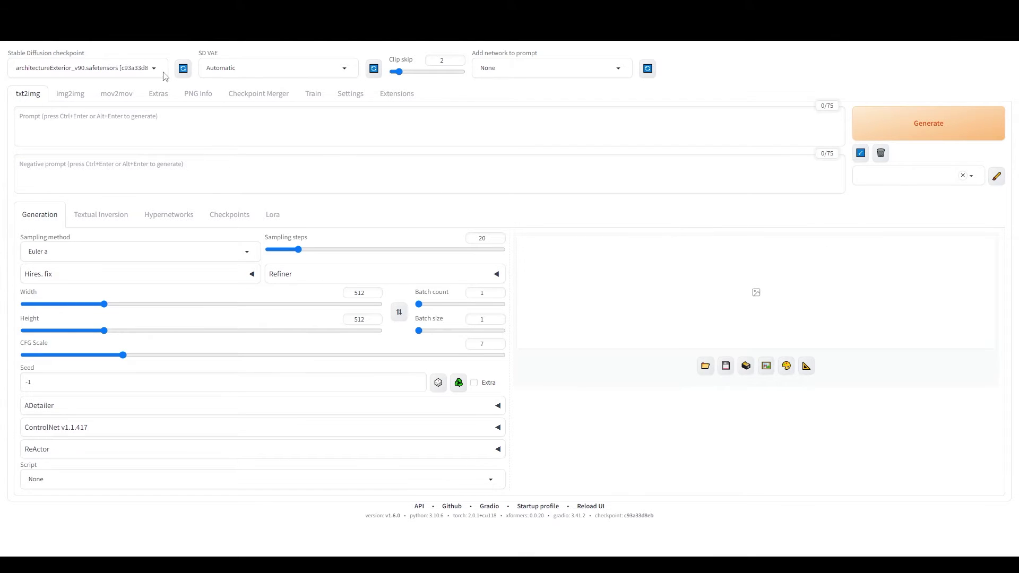
Refresh the checkpoint list and keep architectureExterior_v90 as the selected checkpoint.
click(182, 69)
click(156, 69)
click(91, 93)
click(87, 436)
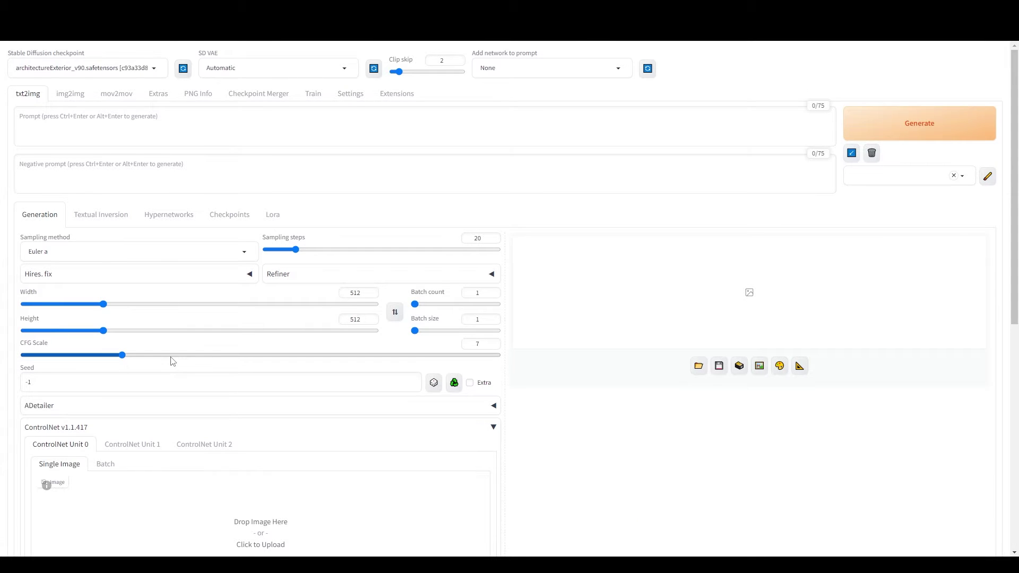
Load the house sketch into ControlNet Unit 0 with Lineart control, enabled and Pixel Perfect on.
scroll(170, 358, down, 4)
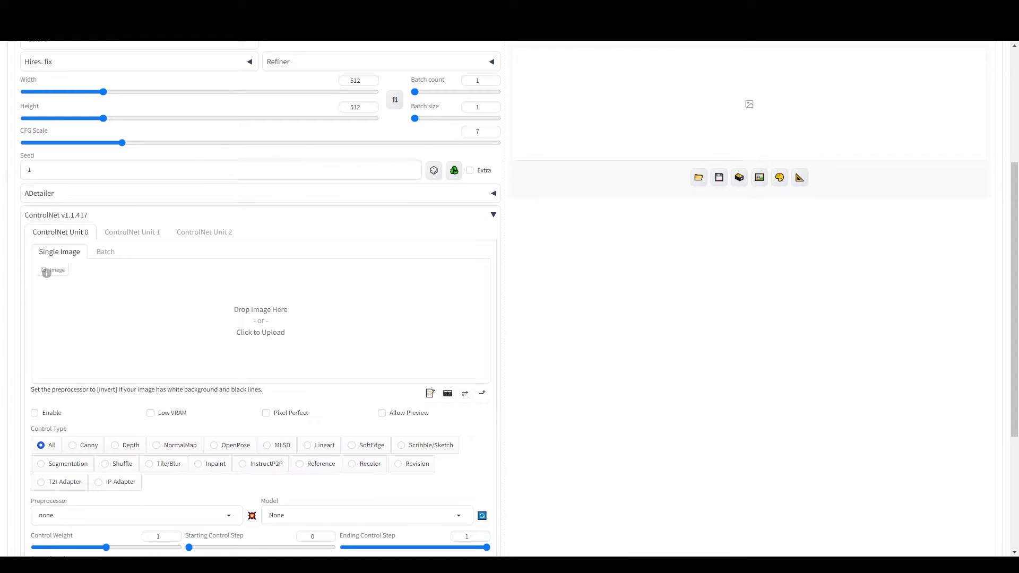
drag(631, 387, 313, 319)
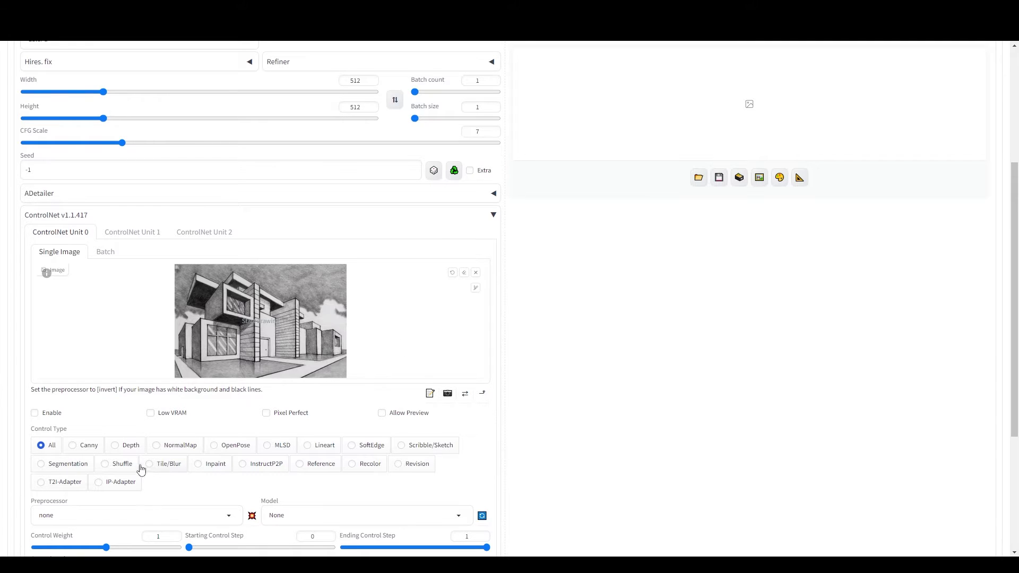
click(318, 450)
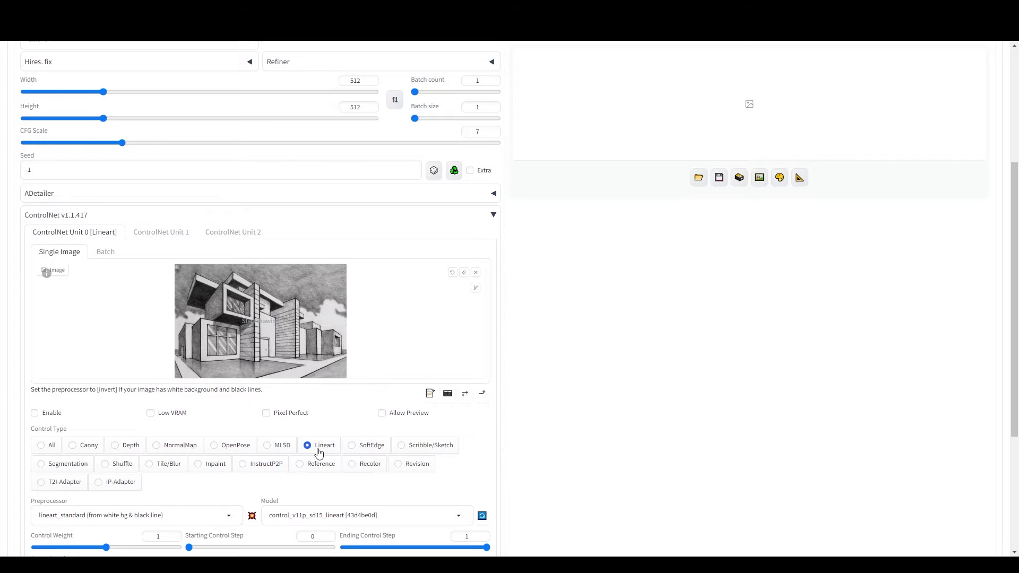
click(35, 413)
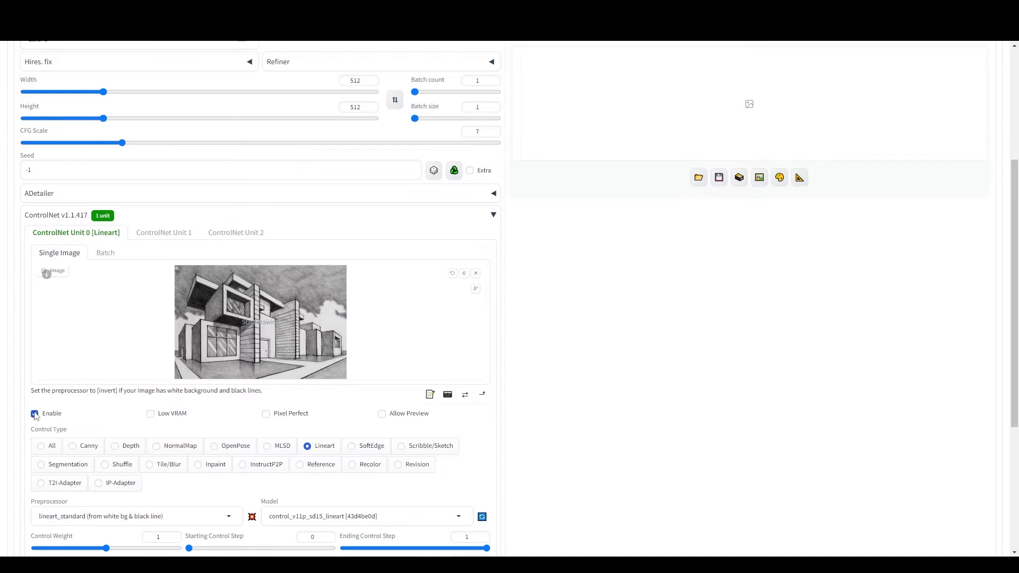
click(267, 415)
scroll(297, 420, up, 4)
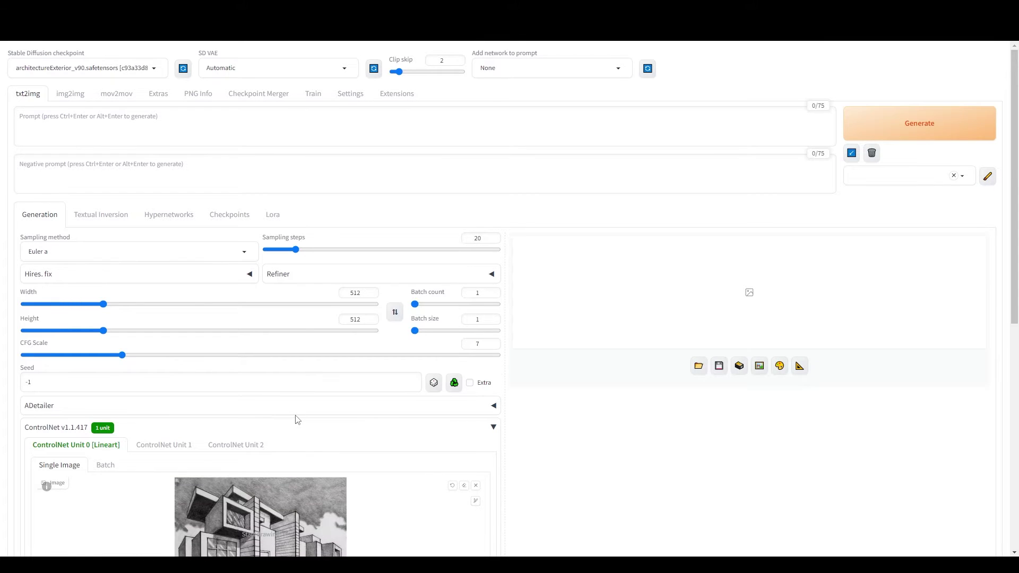
Set width to 768, sampler to DPM++ 2M Karras, and sampling steps to 30.
click(354, 295)
text(768)
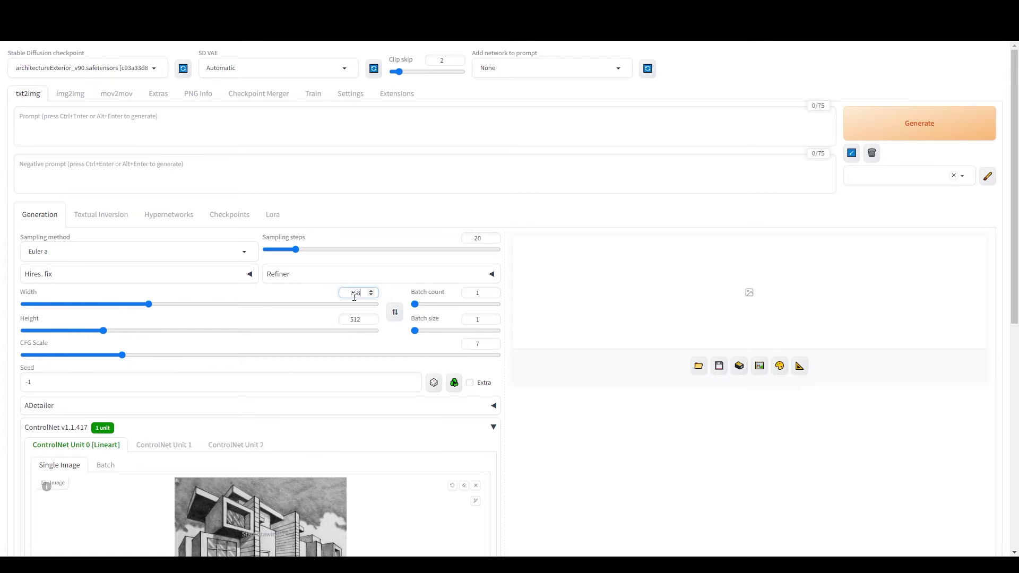
click(242, 255)
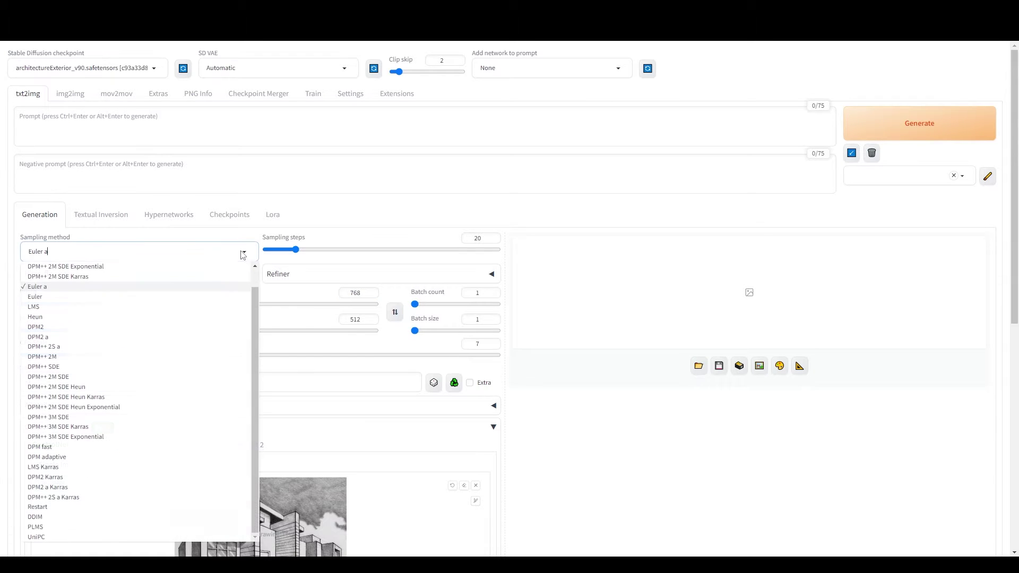
scroll(250, 310, up, 1)
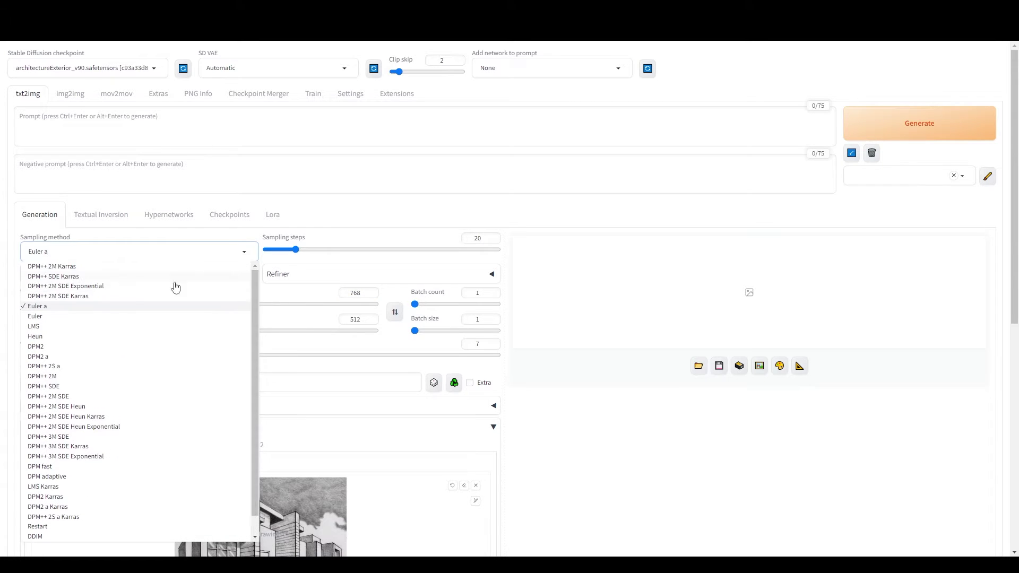
click(75, 267)
drag(291, 250, 310, 255)
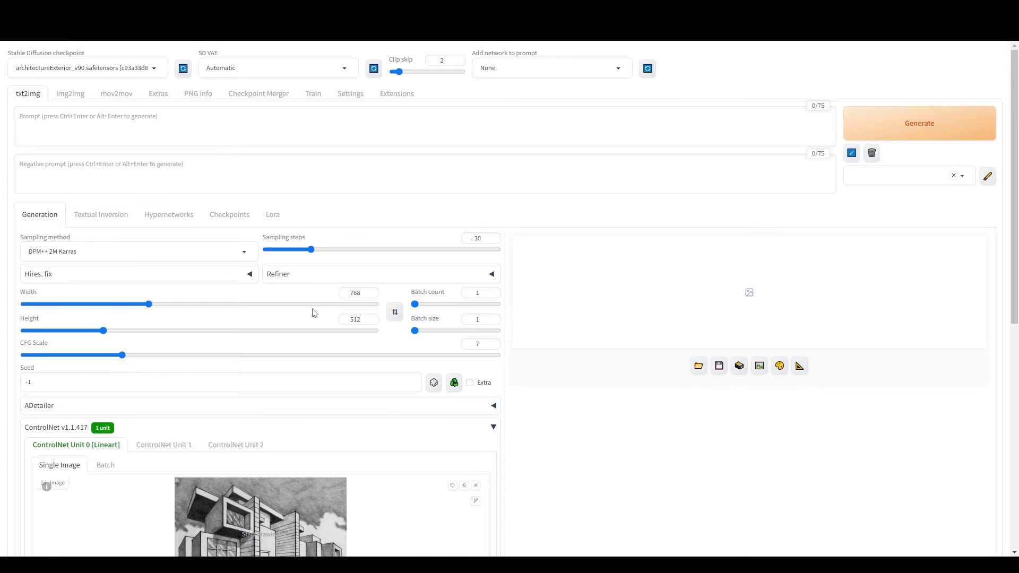
Set batch size 2 and CFG scale 8, and begin the prompt 'villa01, outdoors, sky, day, no humans...'.
click(428, 331)
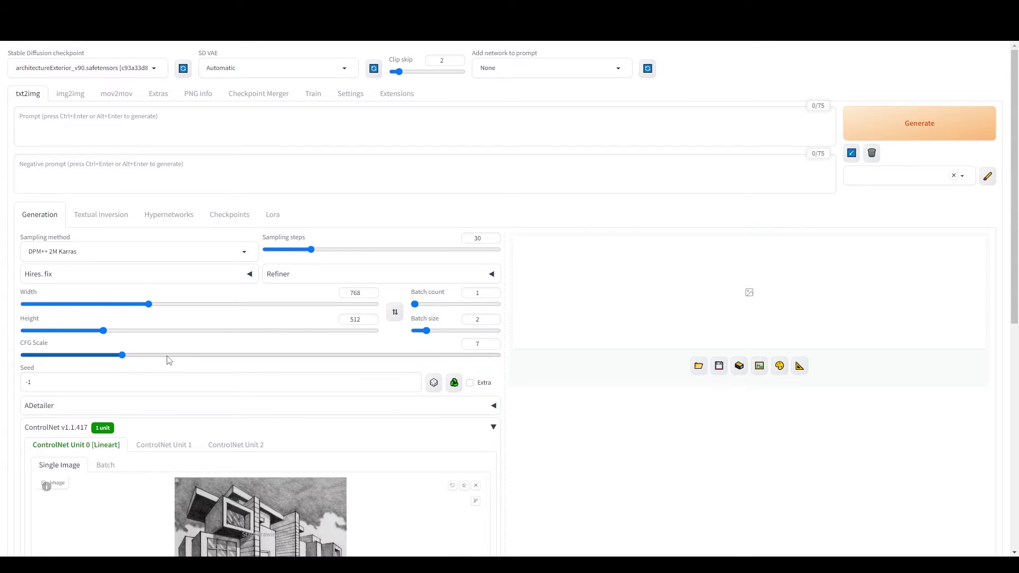
click(138, 356)
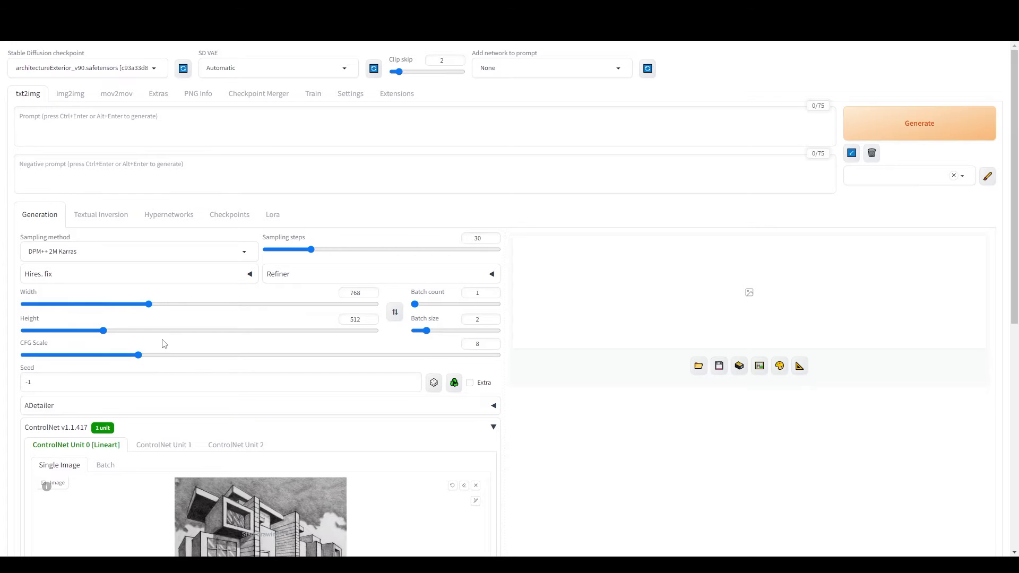
scroll(163, 345, down, 2)
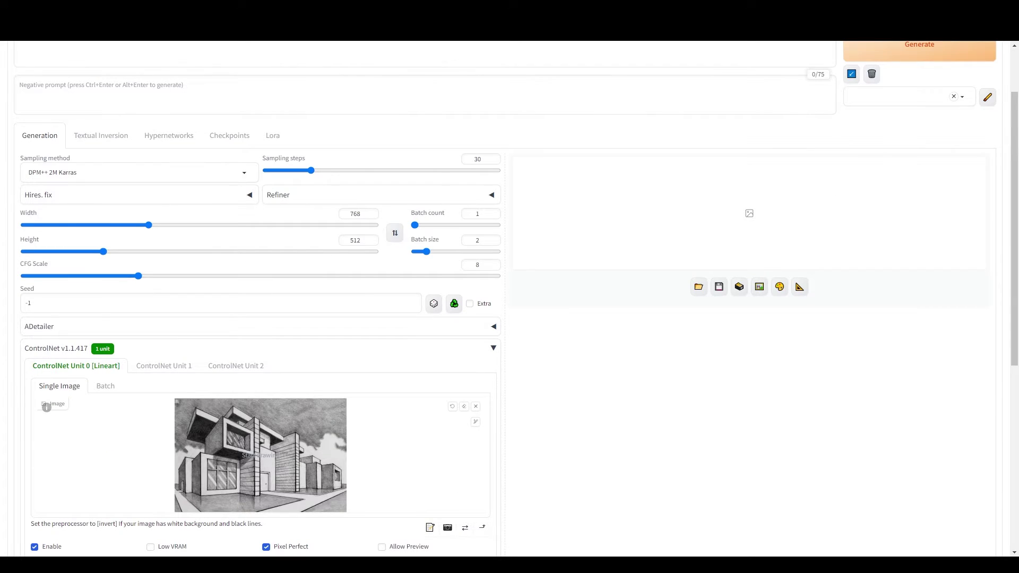
scroll(1009, 248, up, 2)
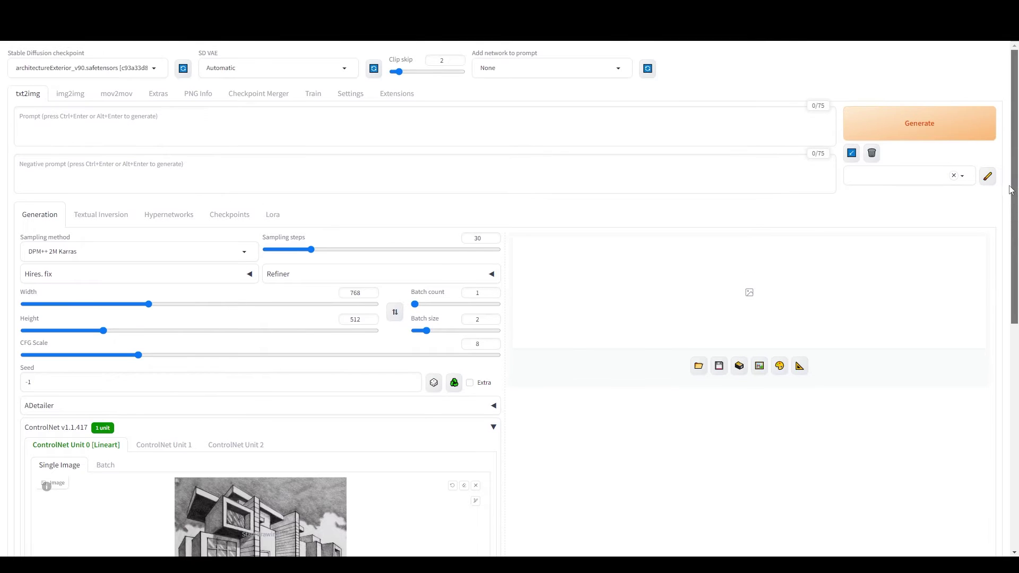
click(154, 137)
text(villa01, outdoors, sky)
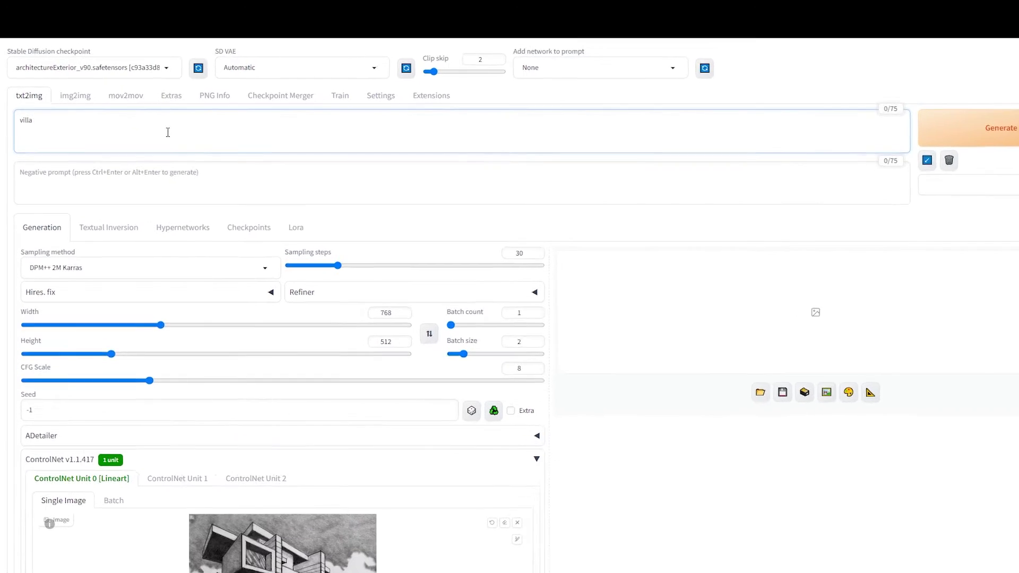
text(, day, no humans, windows)
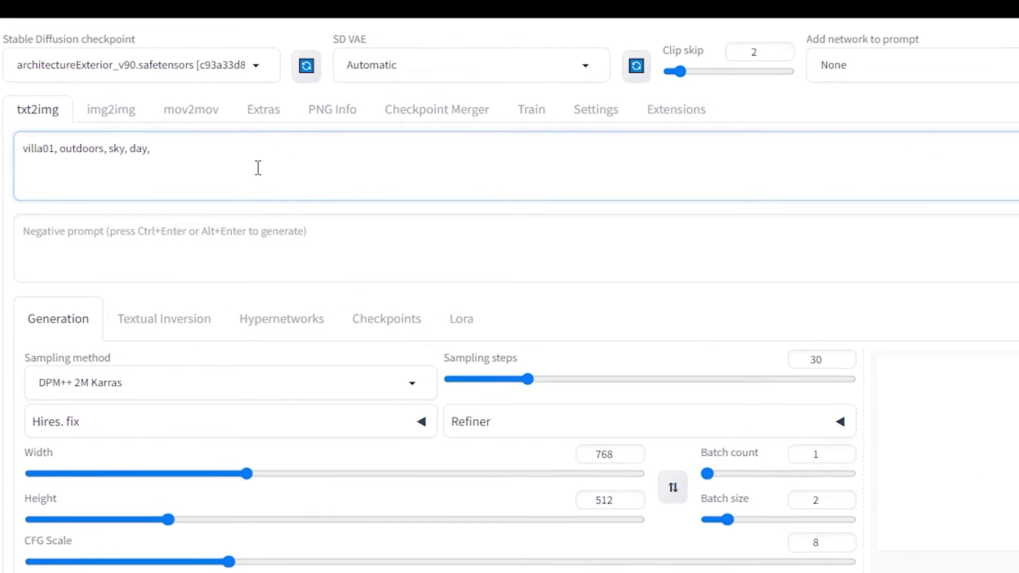
text(, grass,)
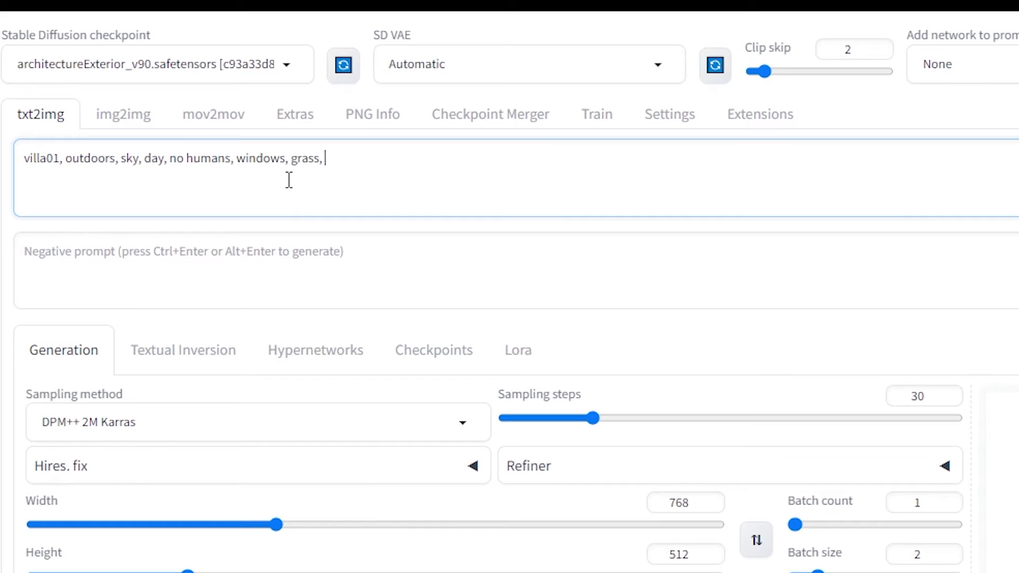
text(plant, building, scenery,)
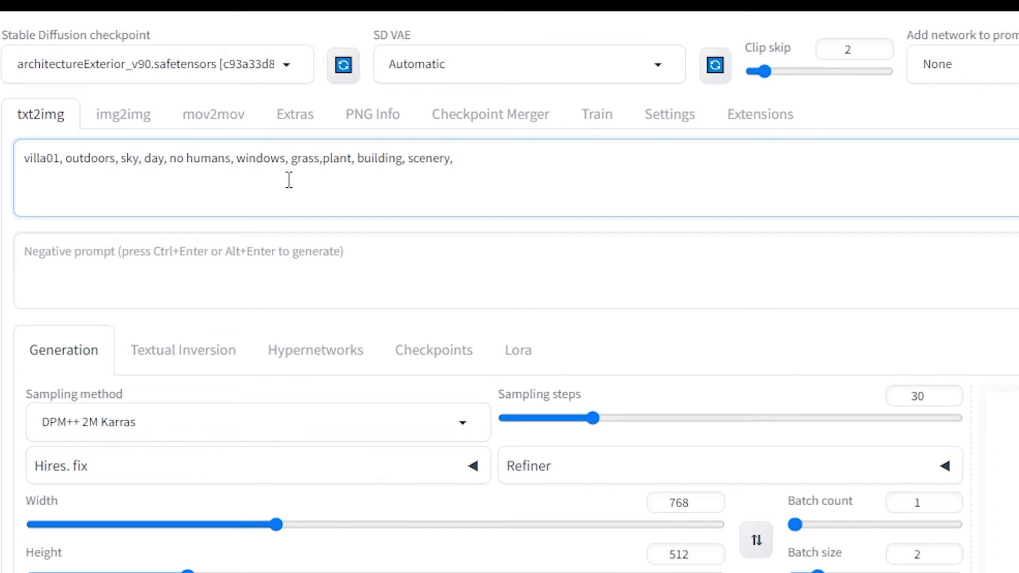
text( house, modern)
Fix the positive prompt with 'modern house,' and append the pasted quality description.
key(ctrl+BackSpace)
key(ctrl+BackSpace)
text(modern house,)
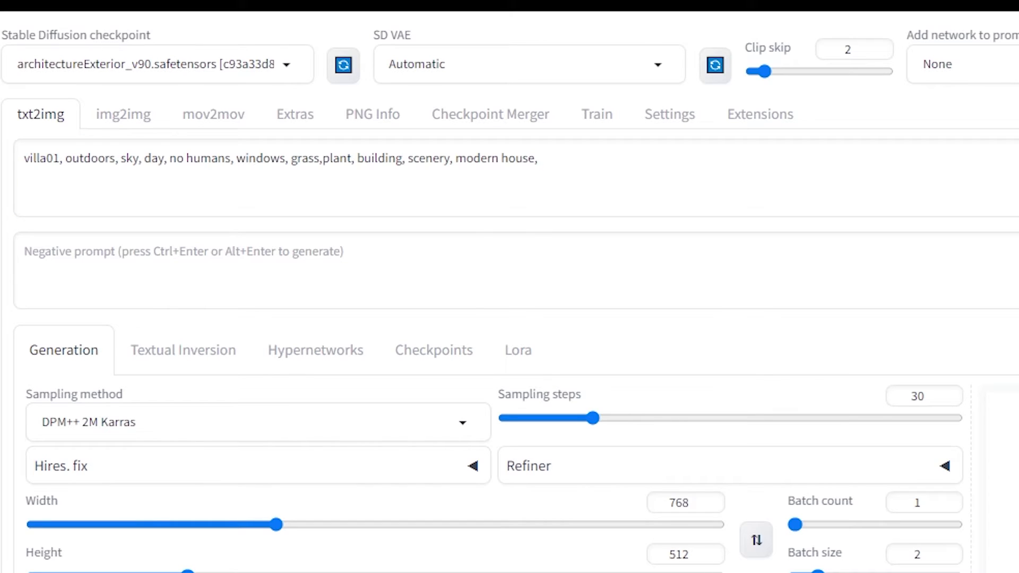
click(606, 197)
key(ctrl+v)
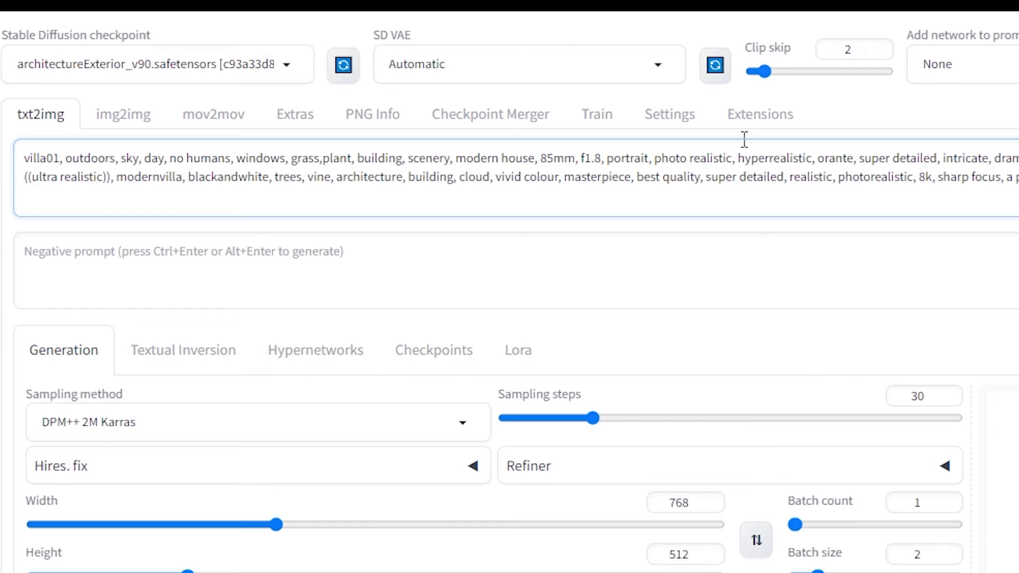
Paste the unwanted-terms list into the negative prompt and start generating.
click(584, 259)
text(signature, soft, blurry, drawing, sketch, poor quality, ugly, text, type, word, logo, pixelated, low resolution, saturated, high contrast)
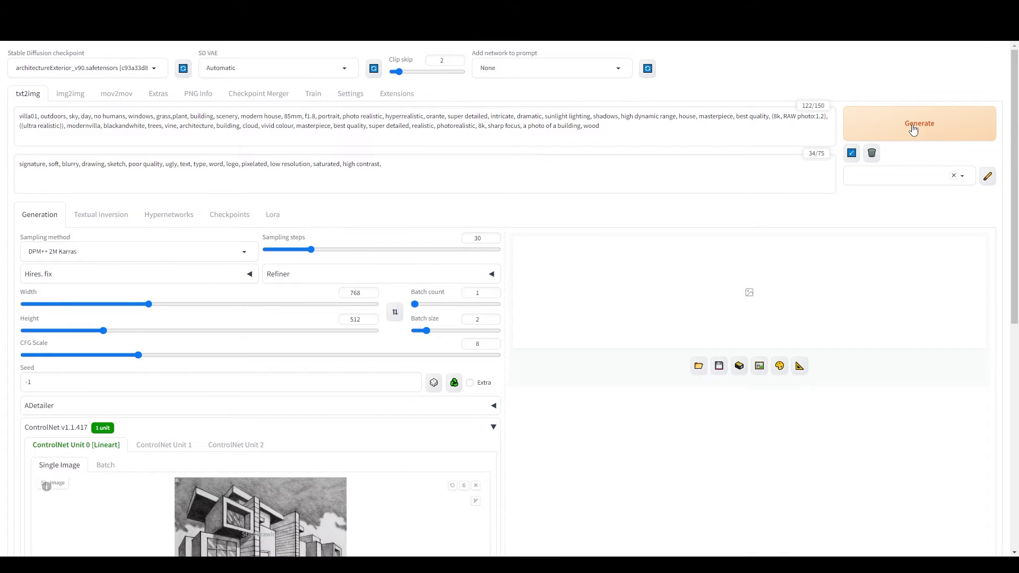
click(912, 130)
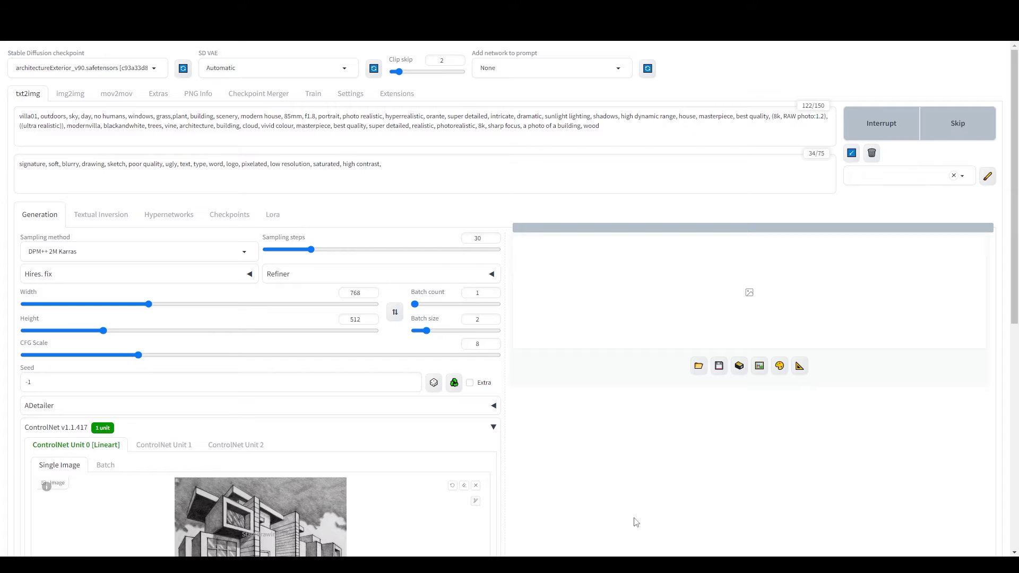
Check generation progress in the A1111 console window, then return to the web UI.
key(alt+Tab)
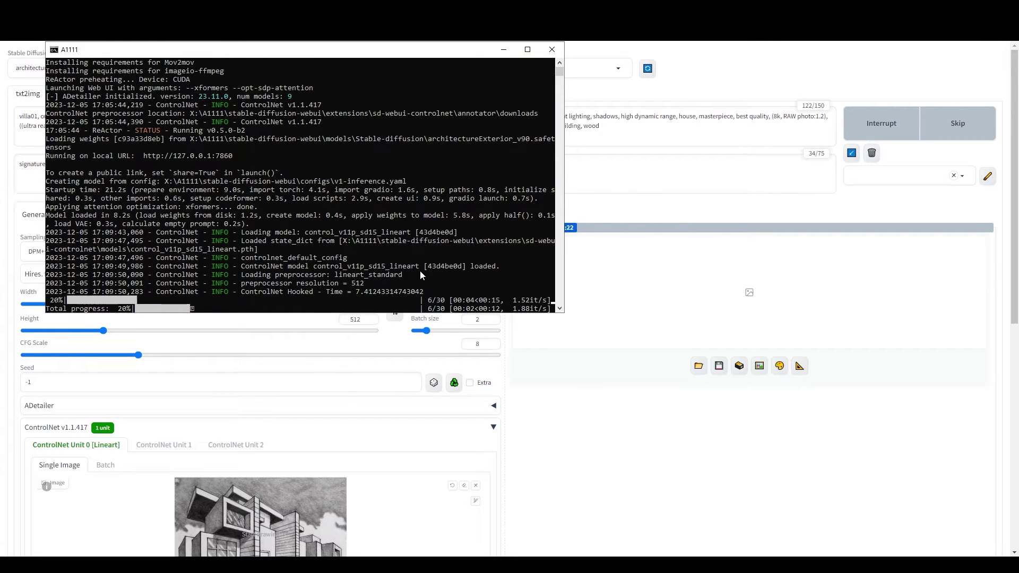
click(503, 49)
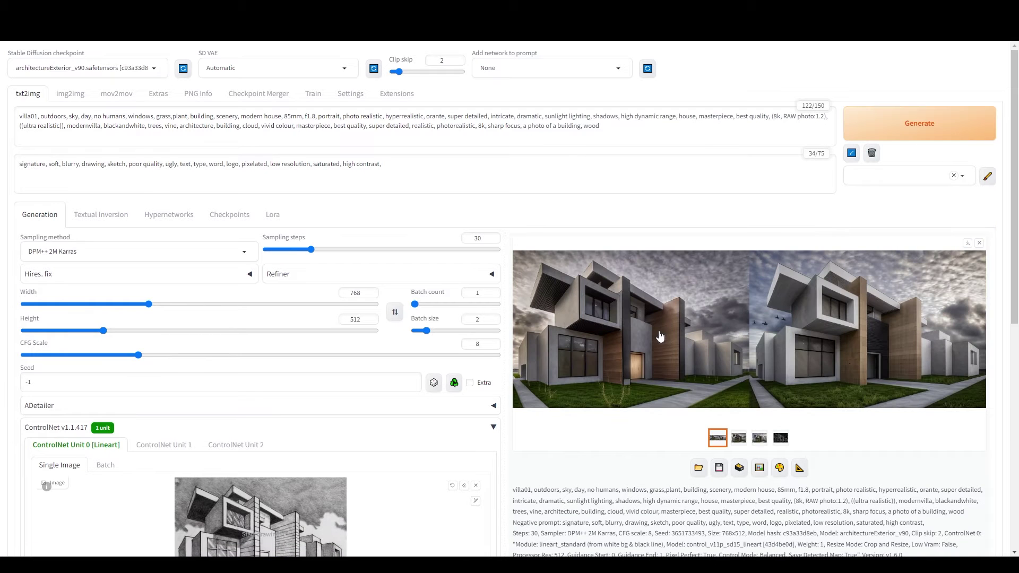
Inspect both house renders full-screen in the lightbox, stepping from one render to the next.
click(632, 332)
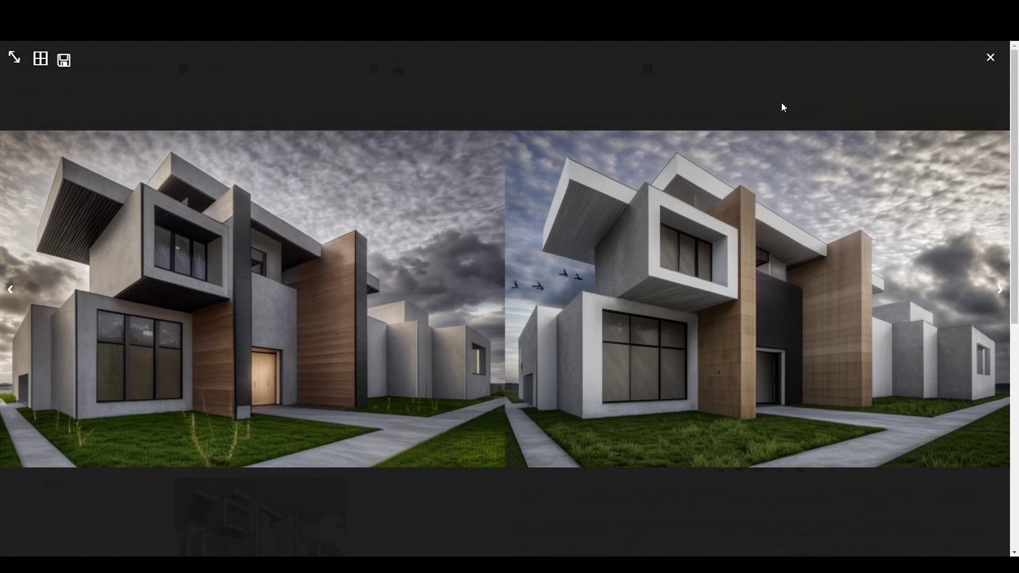
click(990, 57)
click(738, 437)
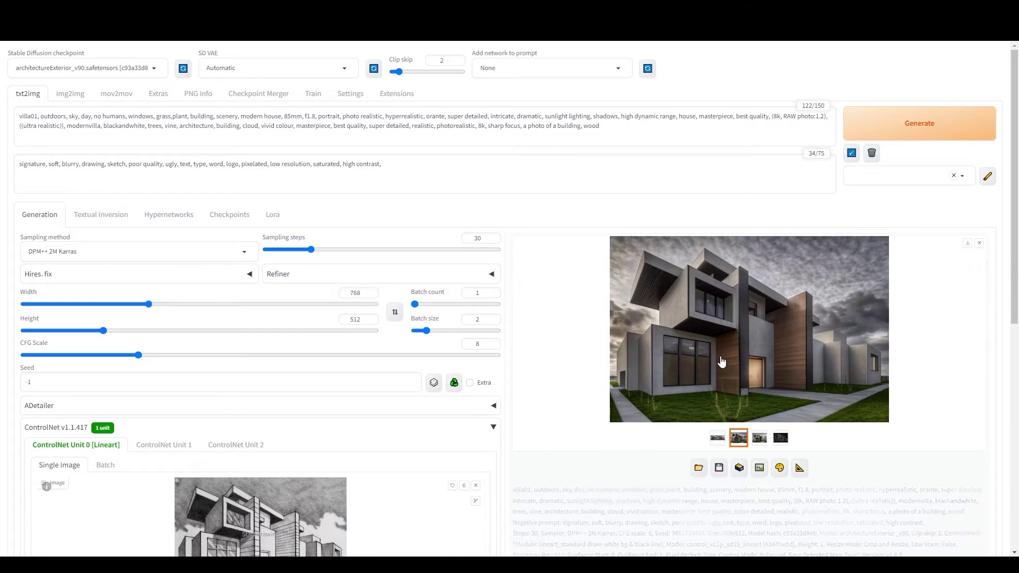
click(722, 362)
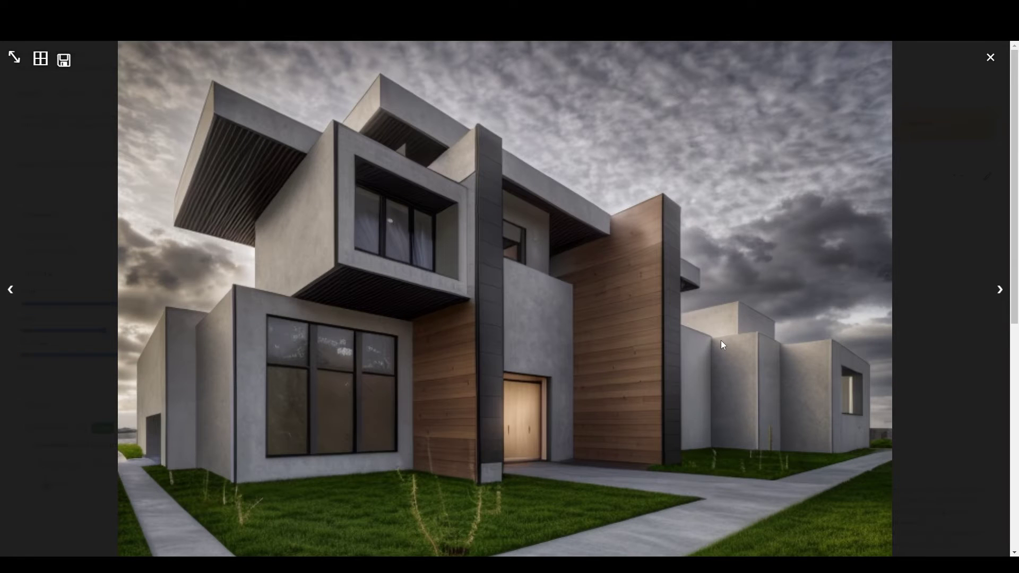
click(1000, 290)
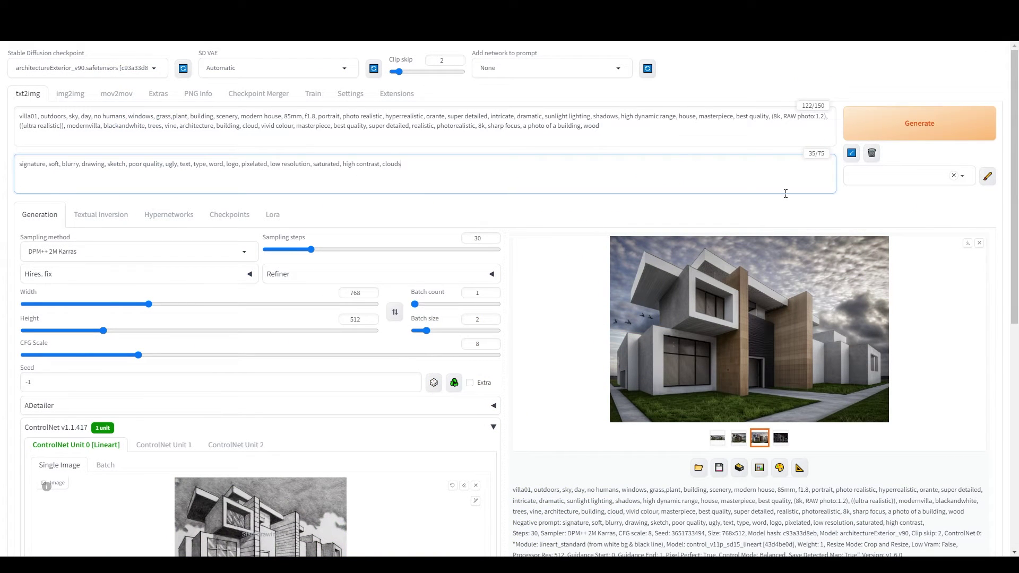
Emphasise the negative prompt term as ((clouds)) and generate a new pair of renders.
text()))
click(383, 163)
text((()
click(897, 126)
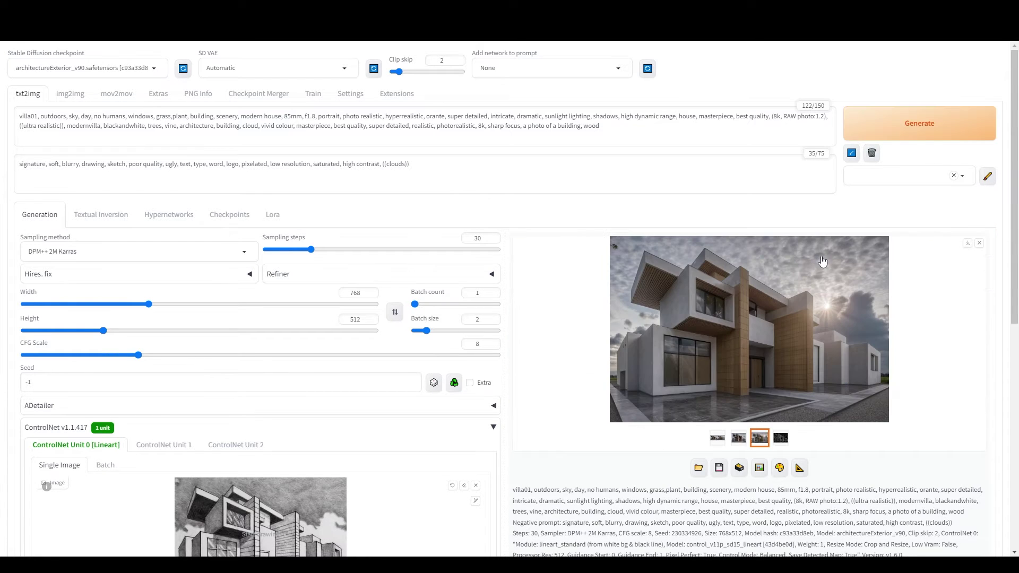
Open the second house render full-screen and browse through the generated variants.
click(738, 437)
click(753, 329)
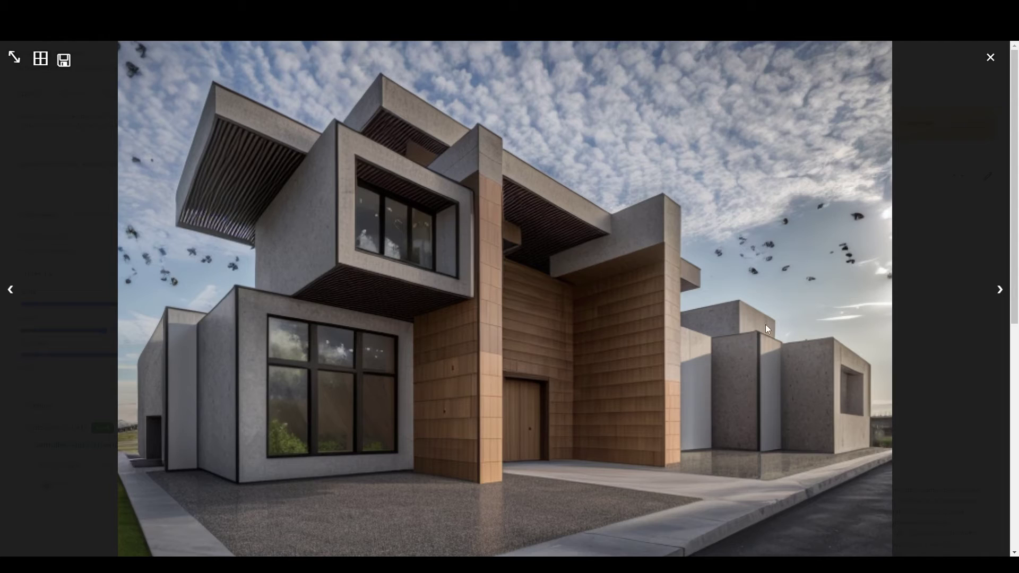
click(1000, 289)
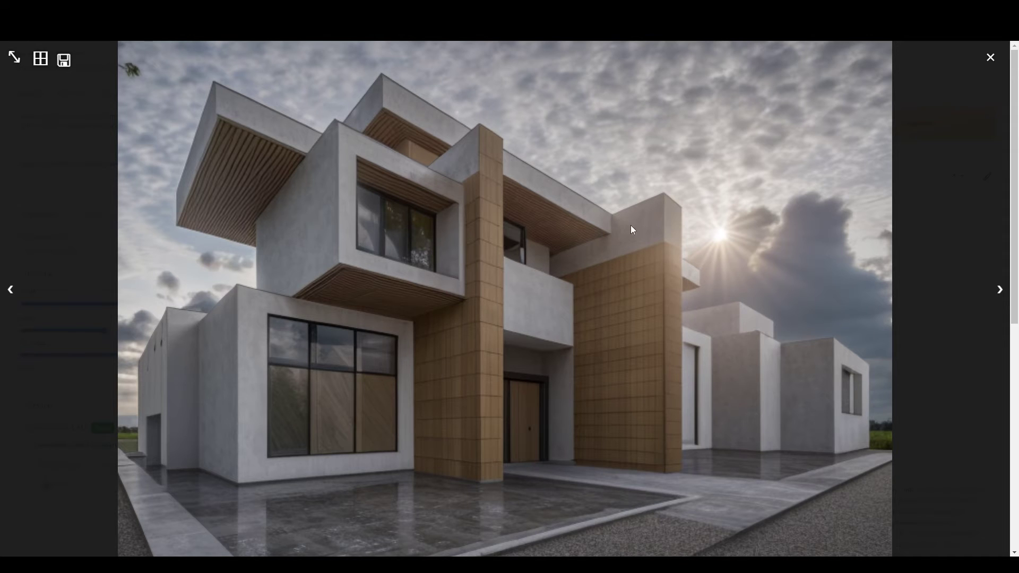
click(11, 289)
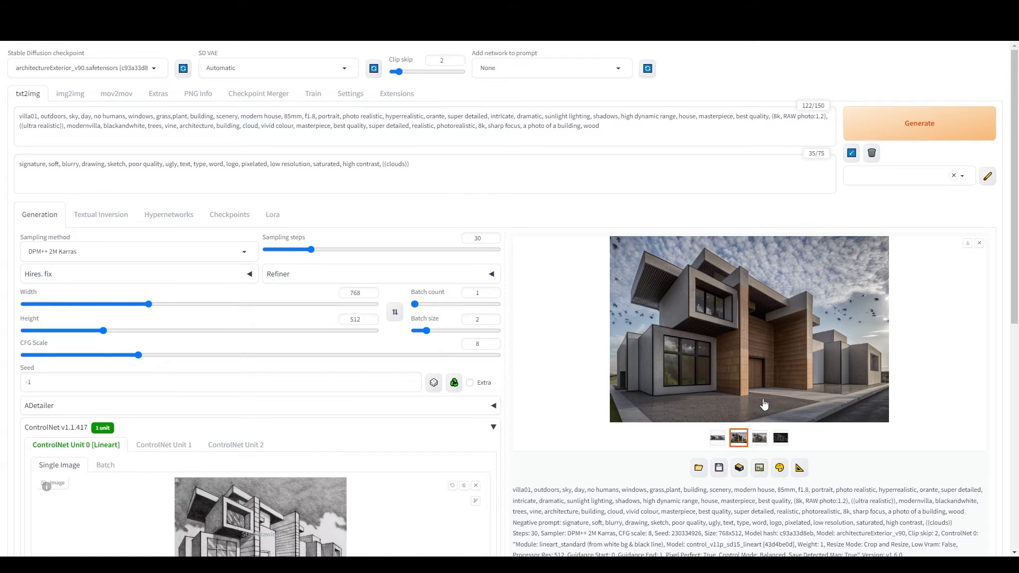
Send the bird render to inpaint and mask the birds in the right and left sky.
click(779, 468)
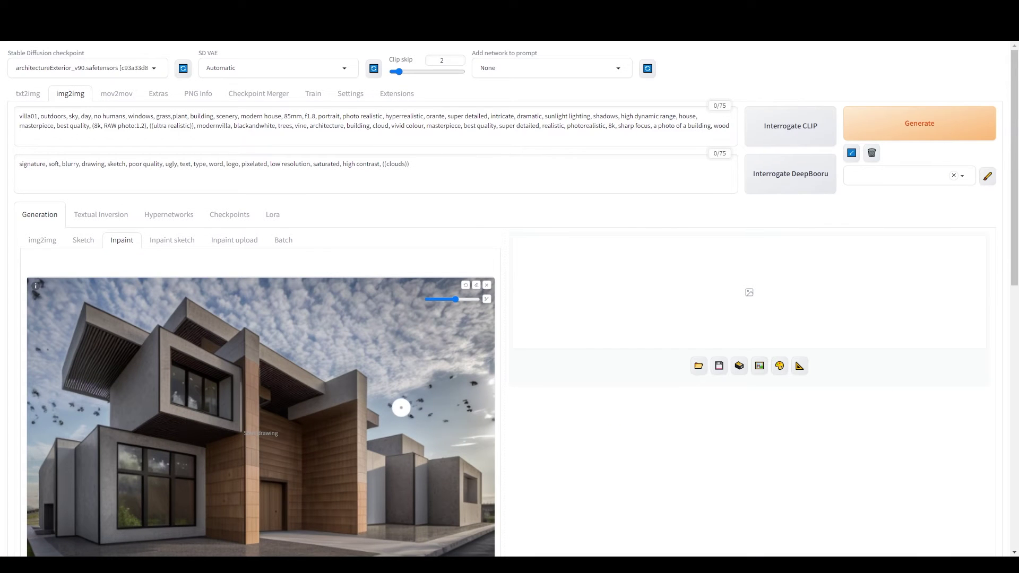
mouse_move(390, 406)
mouse_down()
mouse_move(428, 386)
mouse_move(468, 384)
mouse_move(457, 420)
mouse_move(476, 389)
mouse_move(491, 420)
mouse_up()
mouse_move(103, 413)
mouse_down()
mouse_move(41, 396)
mouse_move(60, 419)
mouse_move(29, 418)
mouse_move(38, 351)
mouse_move(52, 375)
mouse_up()
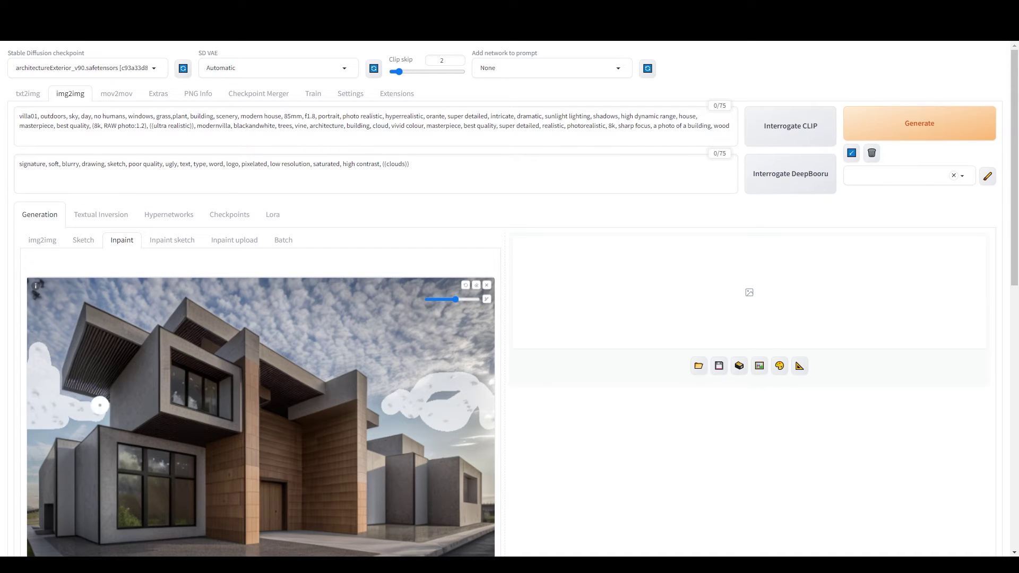
Clear both prompts and set the positive prompt to 'clear blue sky'.
click(299, 129)
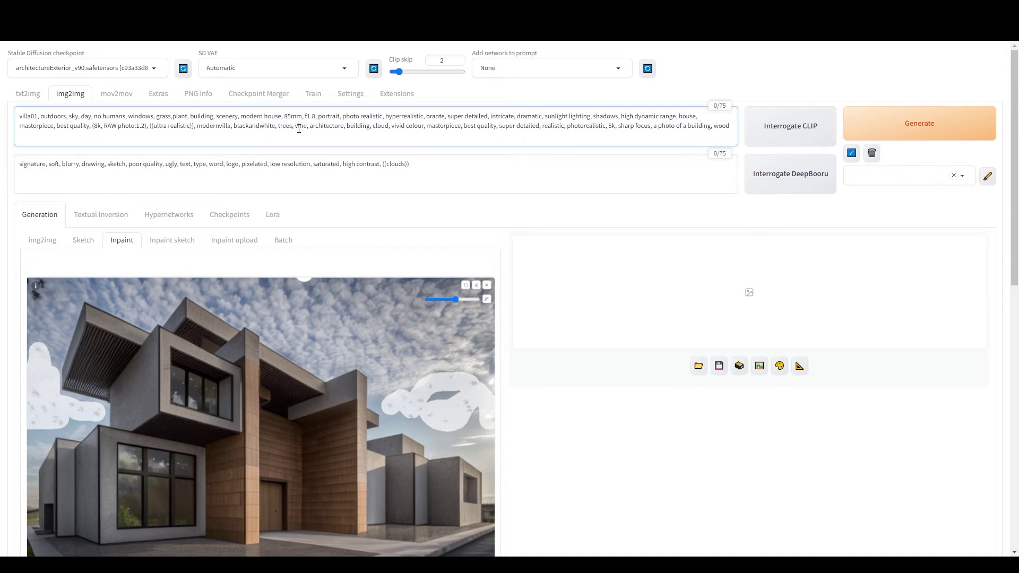
key(ctrl+a)
key(BackSpace)
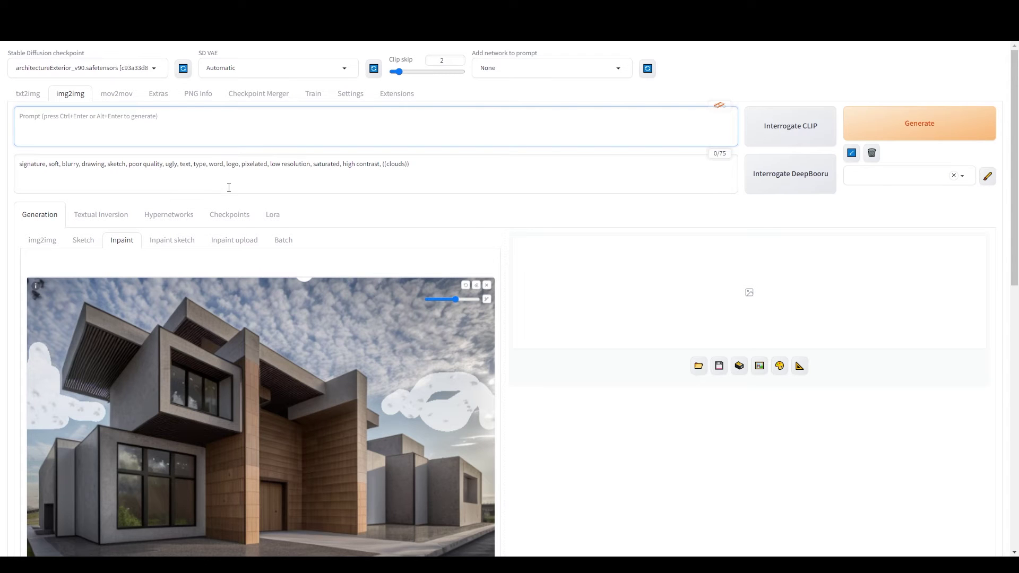
click(232, 181)
key(ctrl+a)
key(BackSpace)
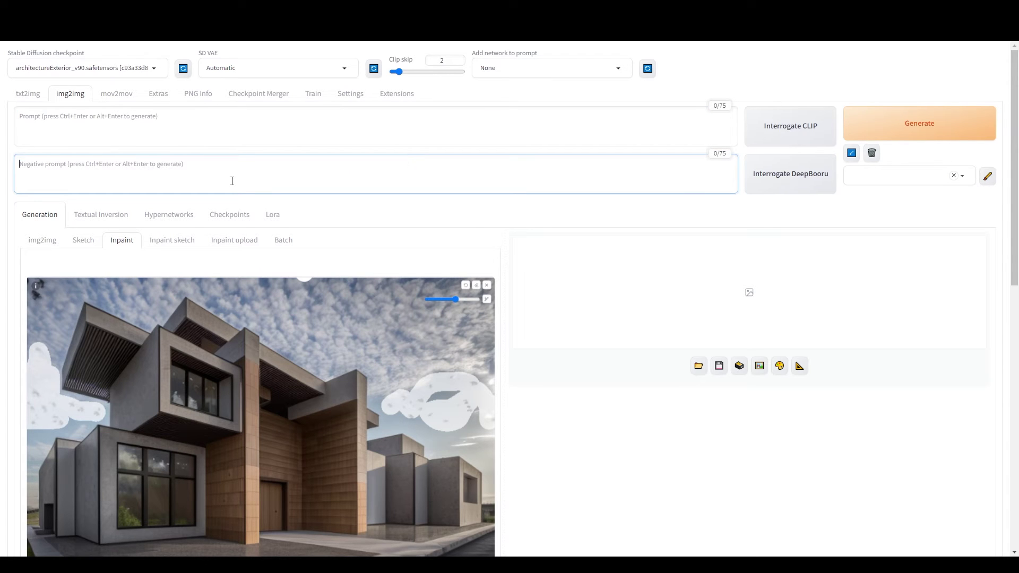
click(211, 113)
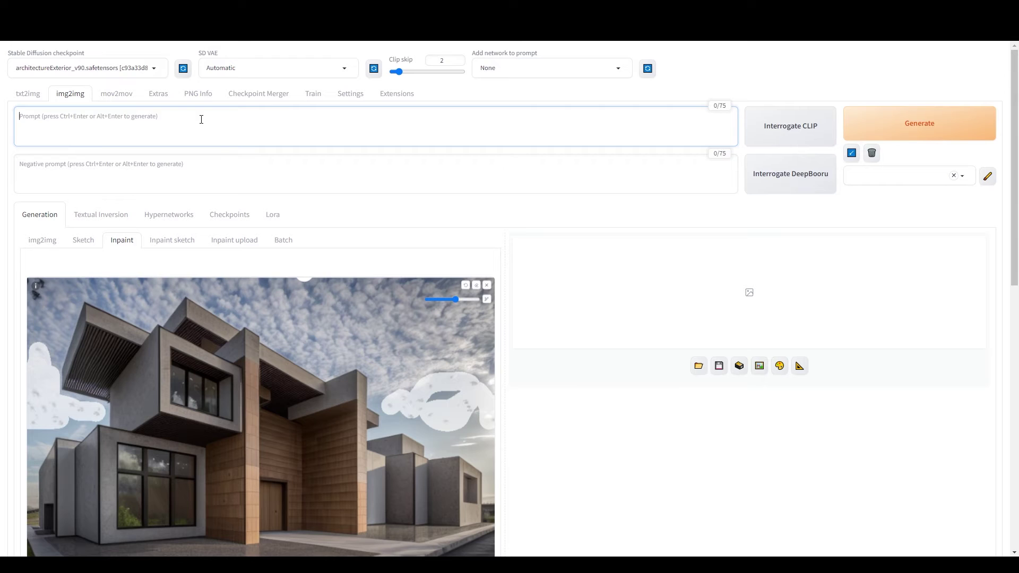
text(clear)
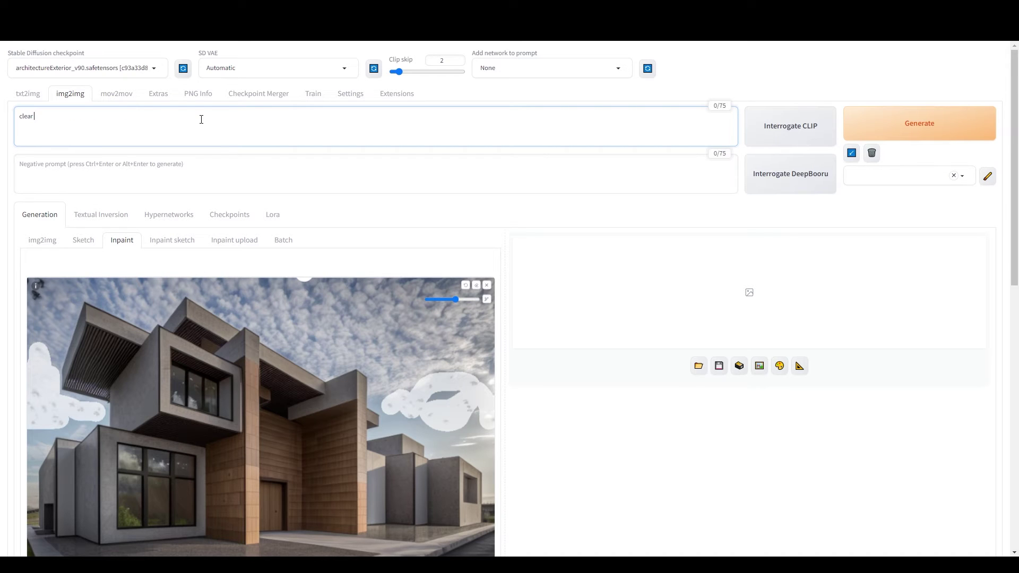
text( blue sky)
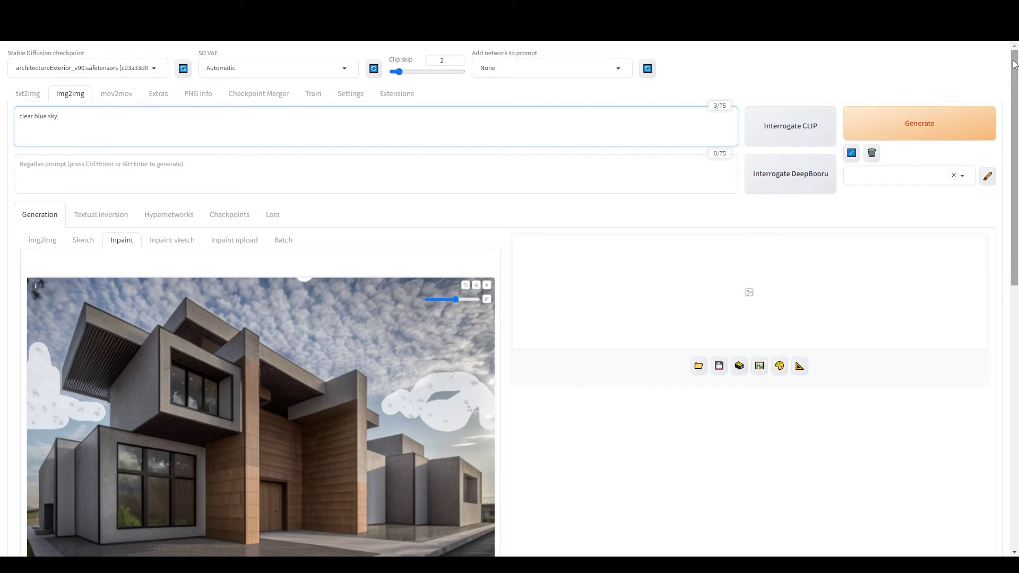
Set masked padding to 60, sampler DPM++ 2M Karras, denoising 0.4, then run the inpainting.
drag(1014, 64, 1014, 246)
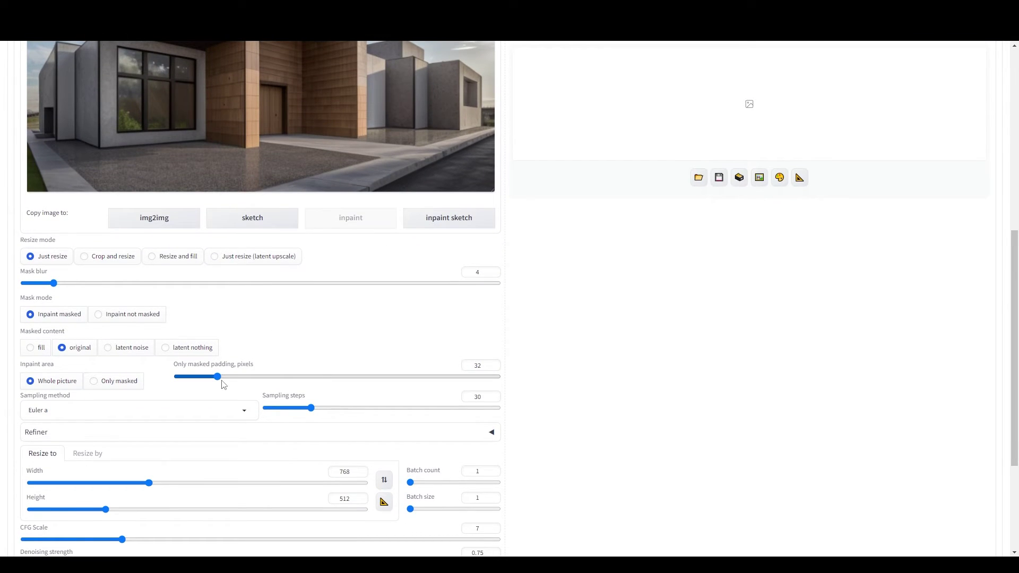
drag(217, 376, 258, 383)
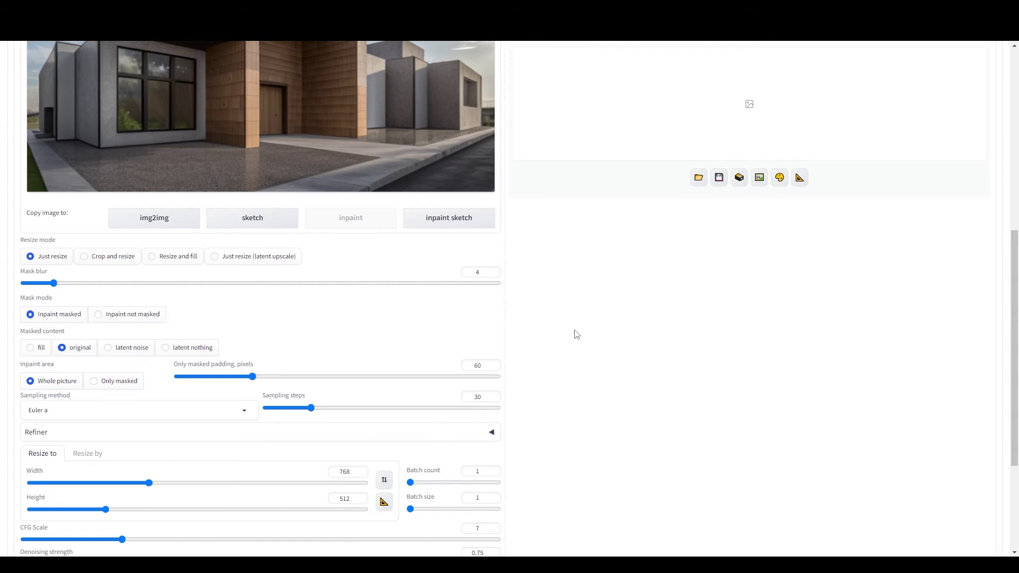
click(223, 409)
click(87, 105)
drag(1015, 243, 1014, 305)
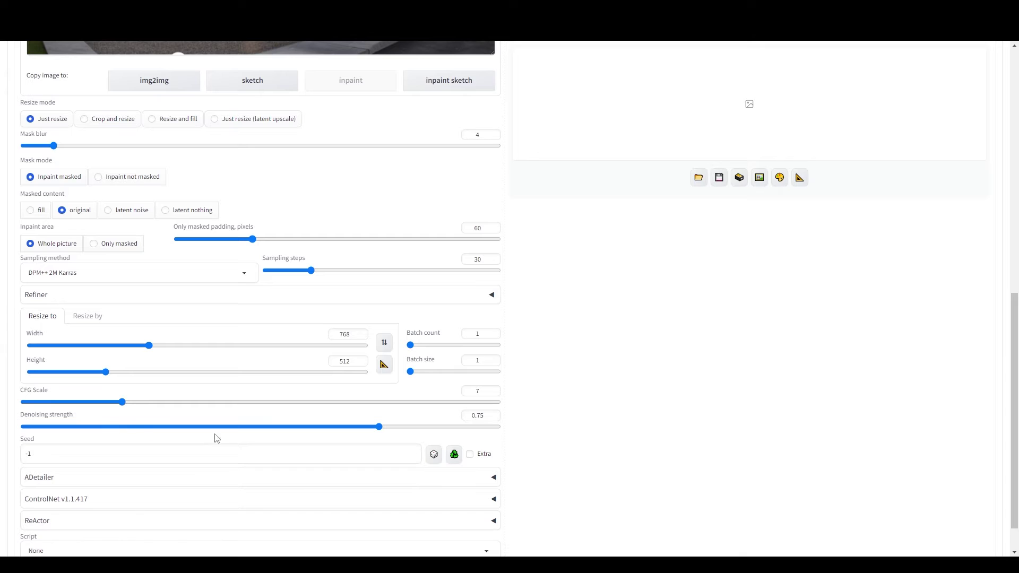
mouse_move(215, 427)
mouse_down()
mouse_move(205, 427)
mouse_move(213, 427)
mouse_up()
drag(1016, 325, 1016, 82)
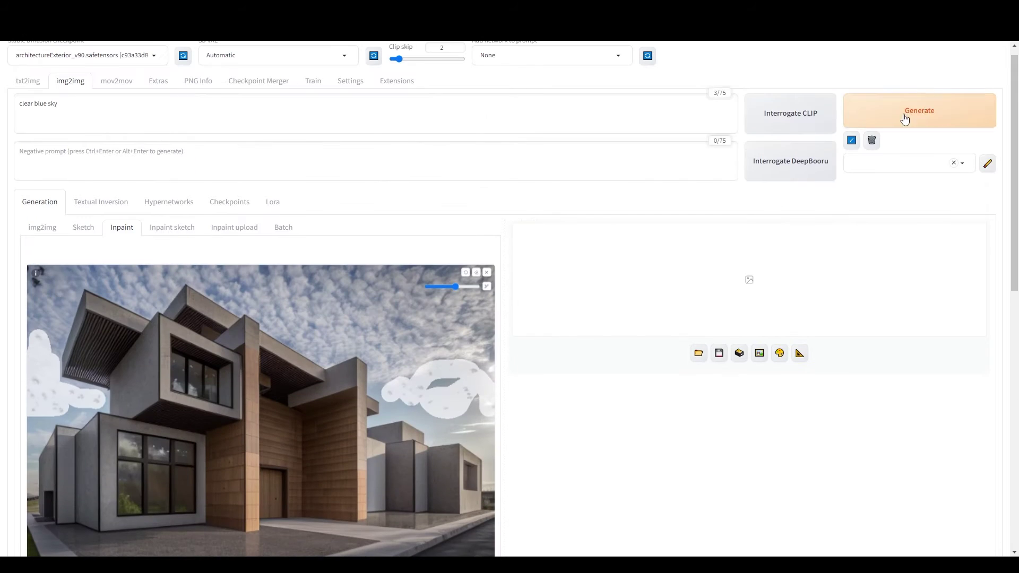
click(903, 118)
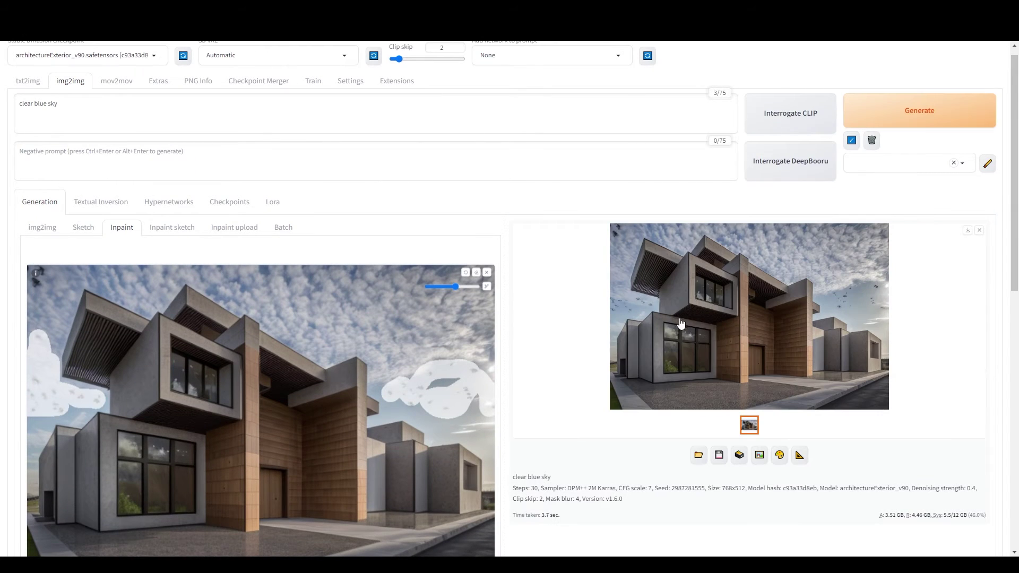
Generate another inpainted version and inspect it full-screen.
scroll(955, 212, up, 1)
click(919, 131)
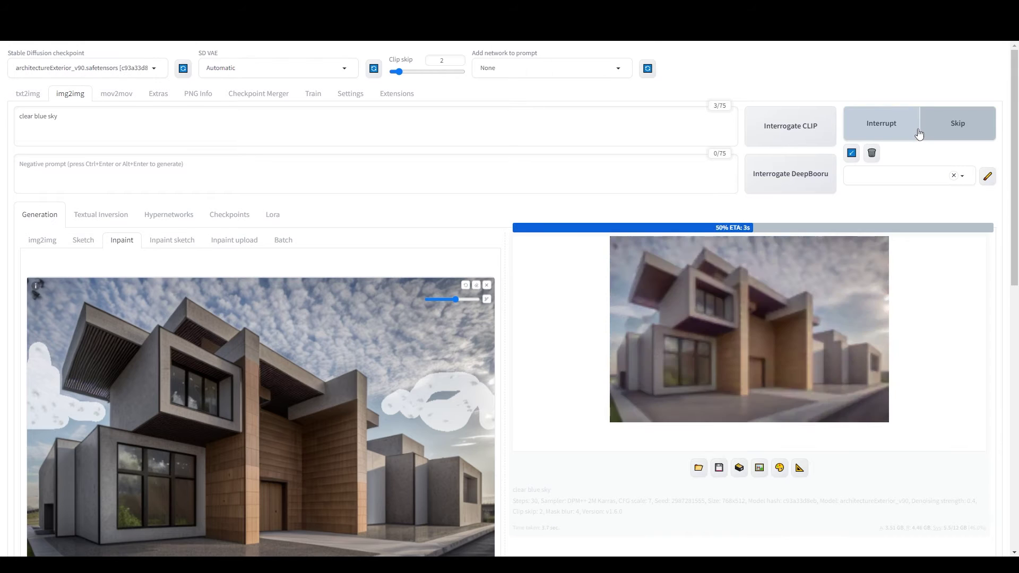
click(749, 297)
click(990, 57)
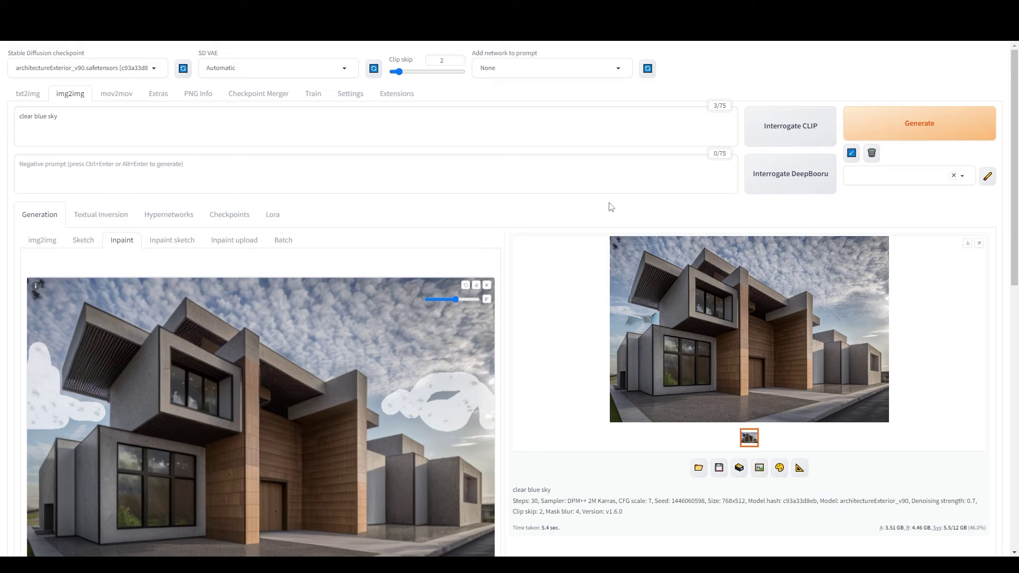
Extend the mask over the top-left sky, raise denoising, and generate further bird-free variations.
mouse_move(46, 305)
mouse_down()
mouse_move(32, 287)
mouse_move(53, 284)
mouse_up()
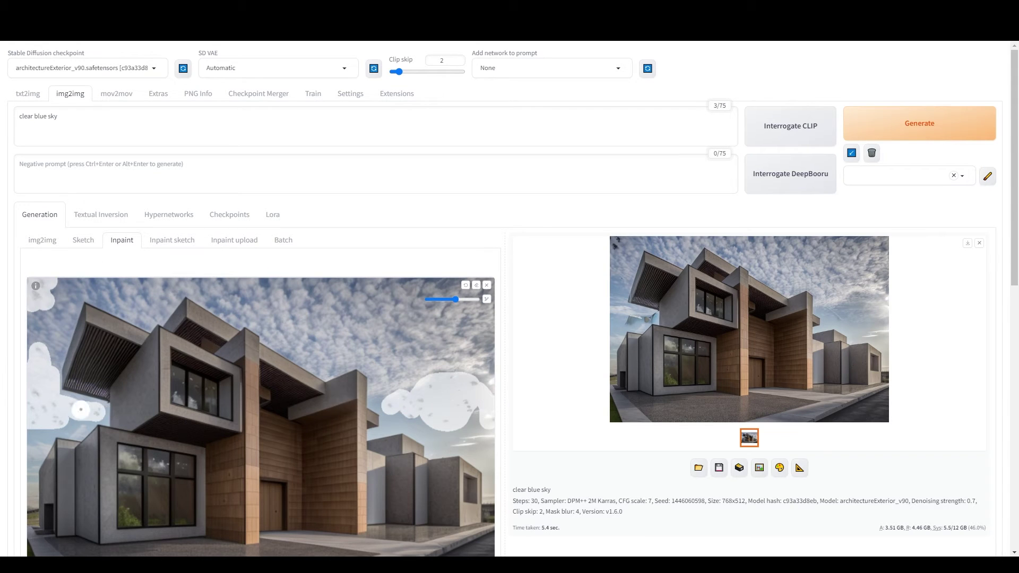
scroll(483, 204, down, 4)
drag(379, 430, 389, 430)
scroll(388, 431, up, 5)
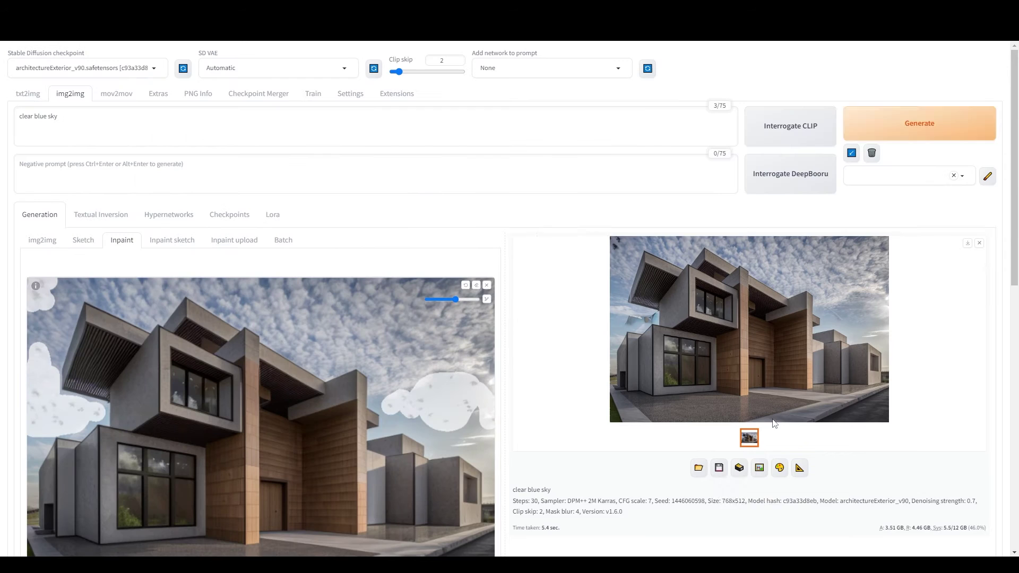
click(923, 123)
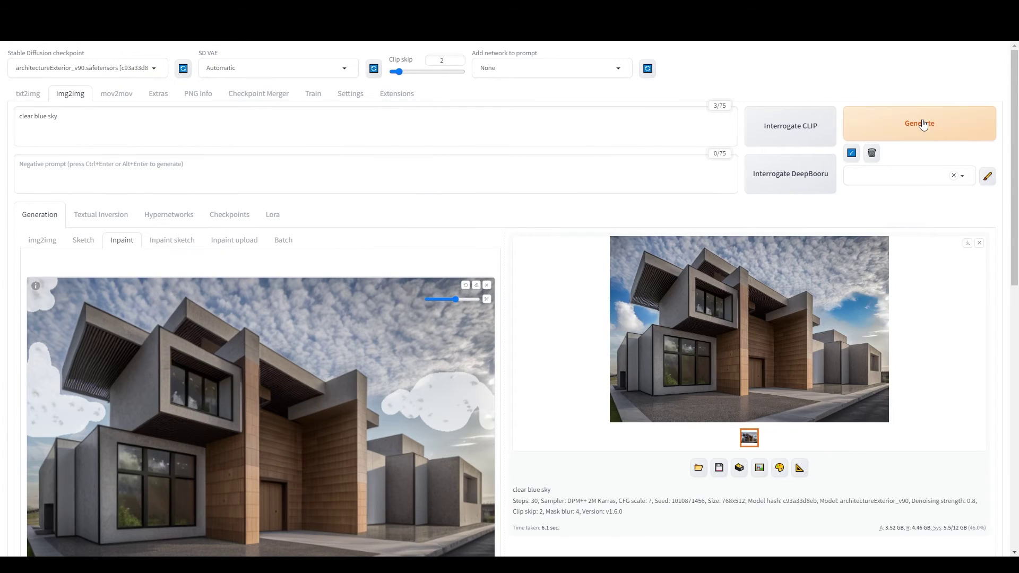
click(921, 123)
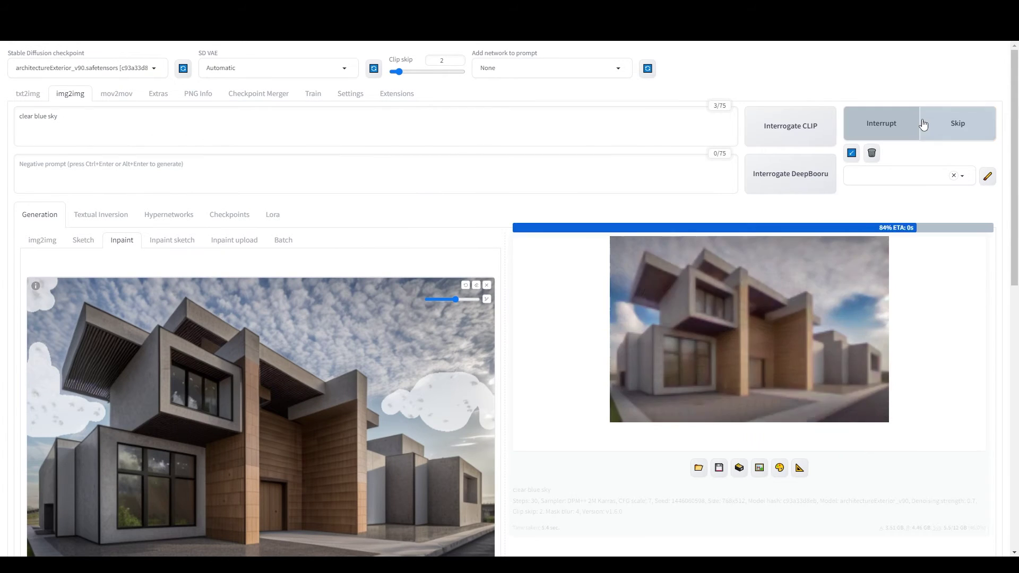
click(824, 291)
click(990, 57)
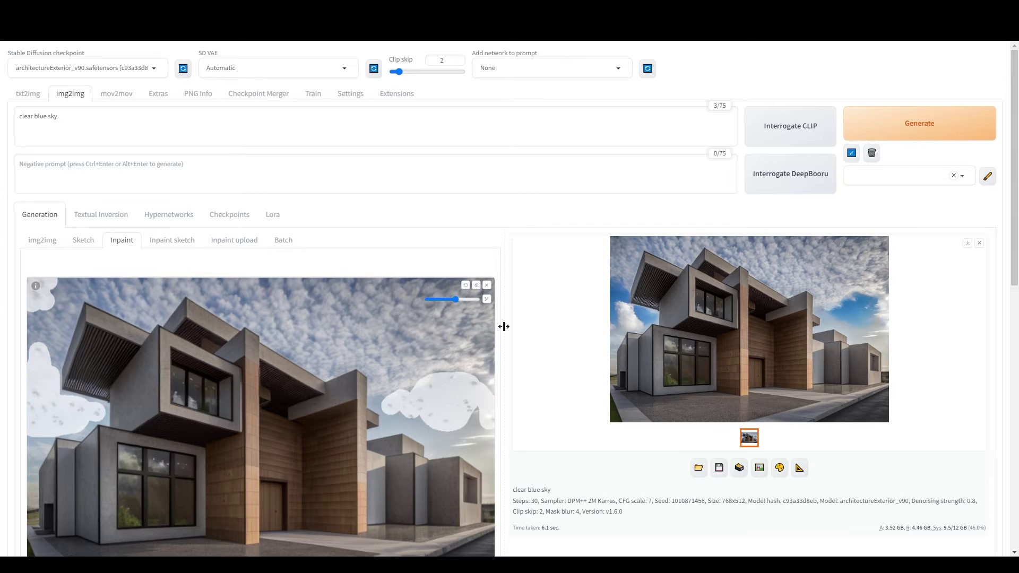
click(911, 127)
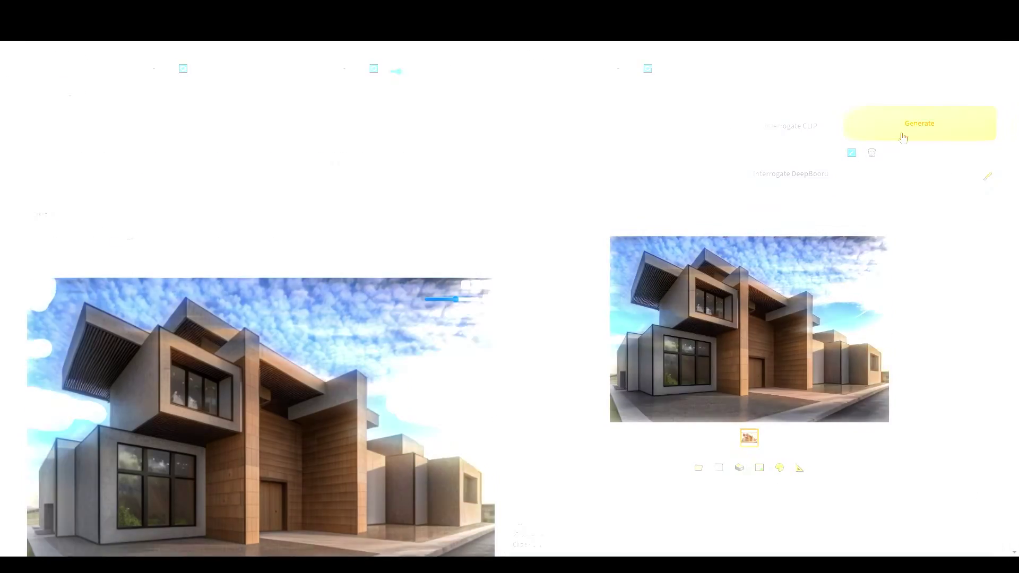
click(846, 345)
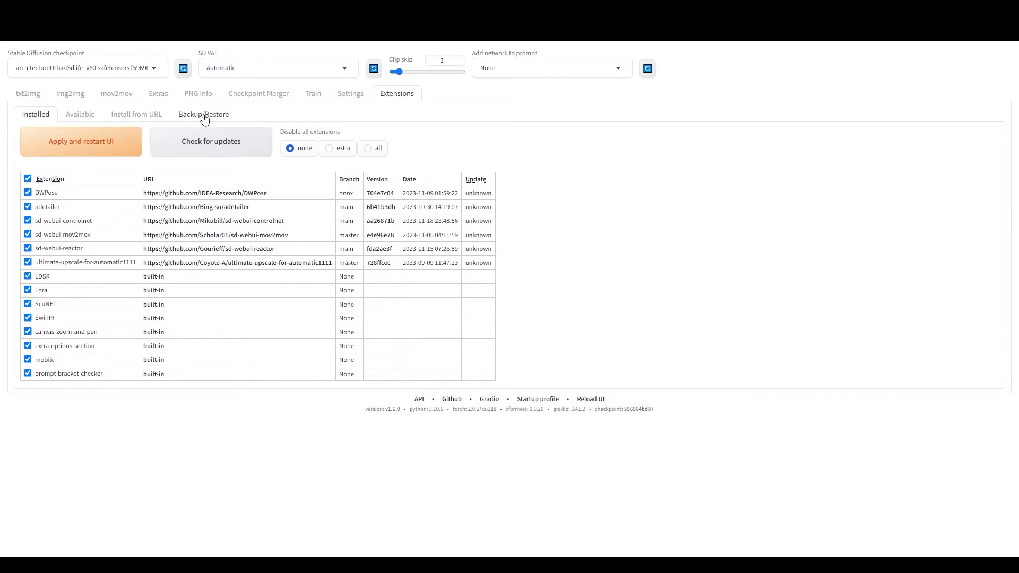
Paste the Ultimate SD Upscale repository URL into Install from URL and minimize the console.
click(139, 116)
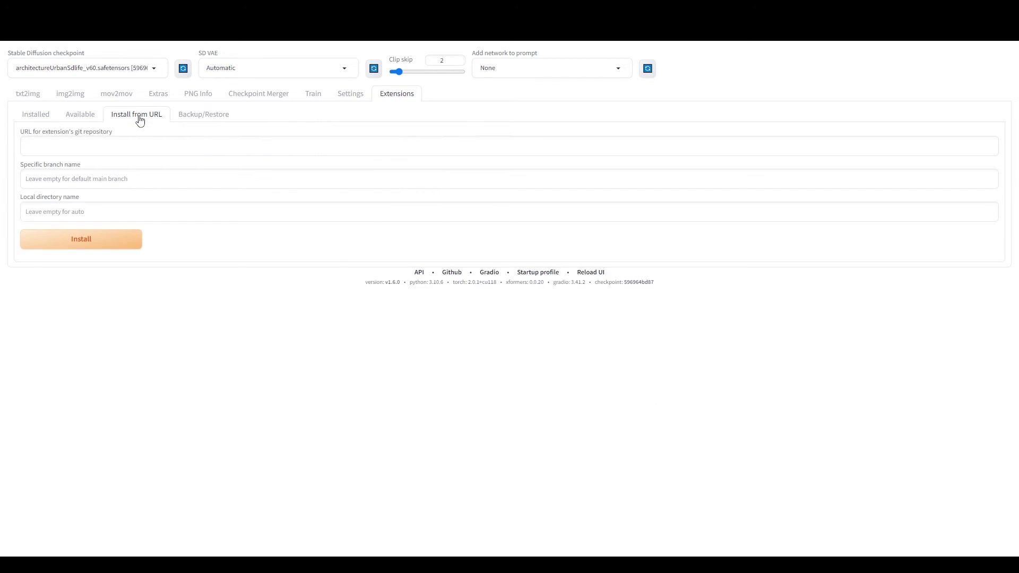
right_click(85, 150)
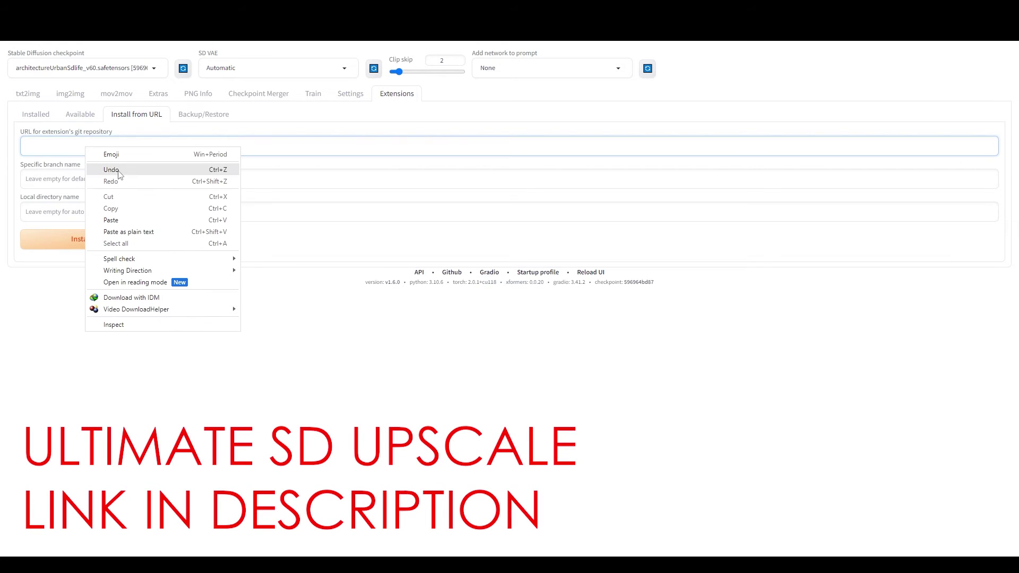
click(136, 220)
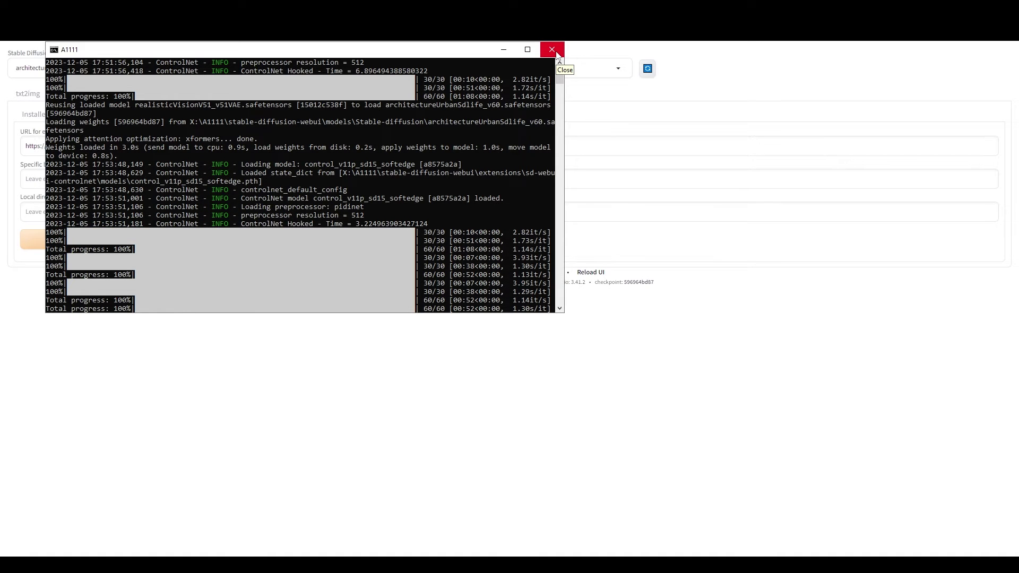
click(508, 53)
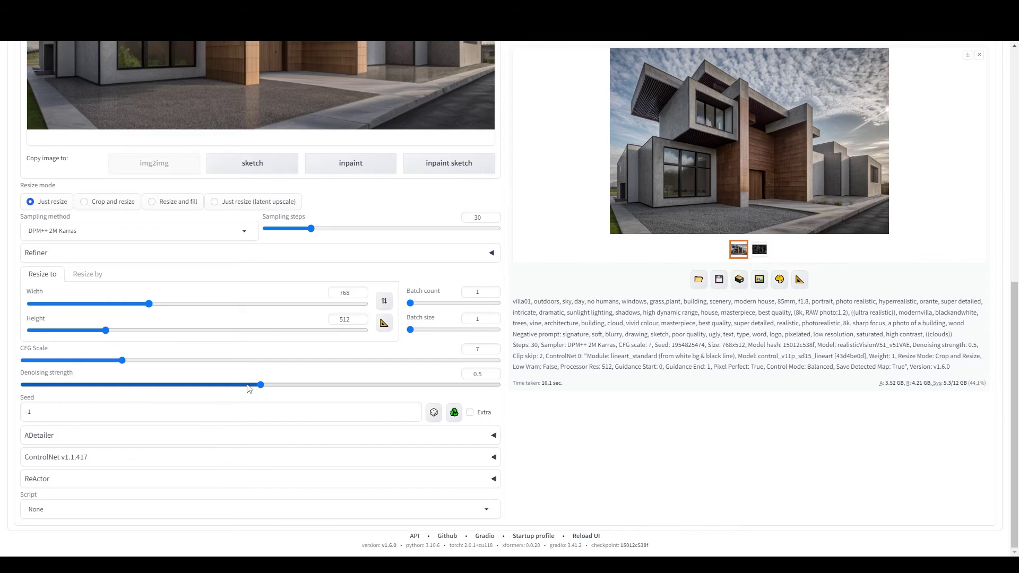
Set denoising to 0.2, use Ultimate SD upscale scaling 2x from image size, and generate.
drag(247, 387, 122, 393)
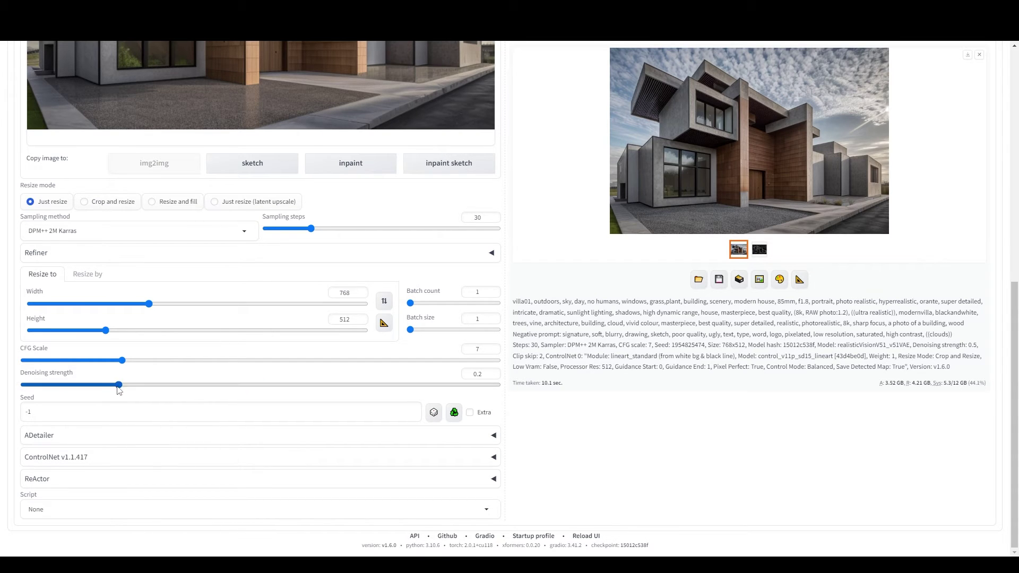
click(79, 508)
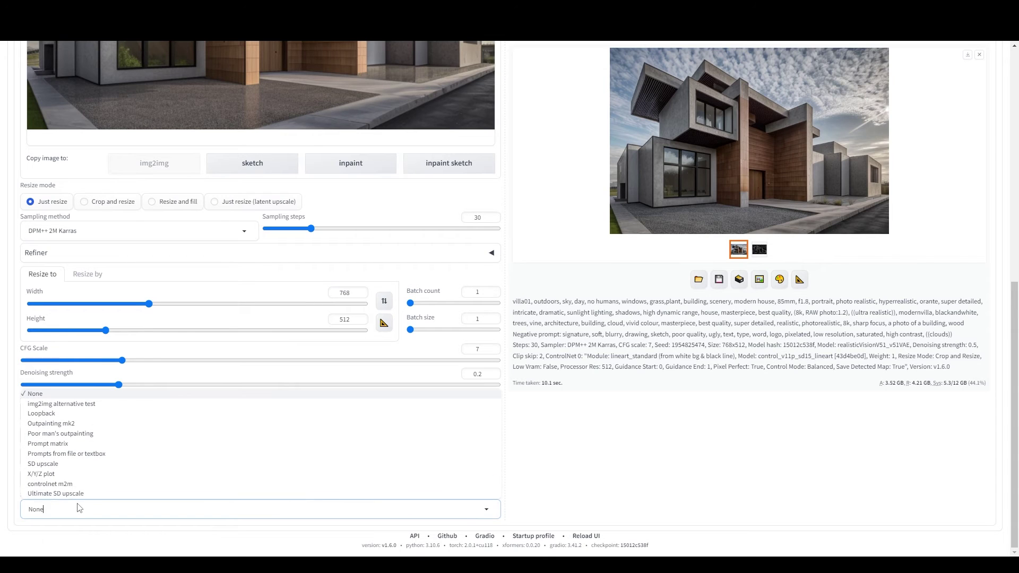
click(74, 494)
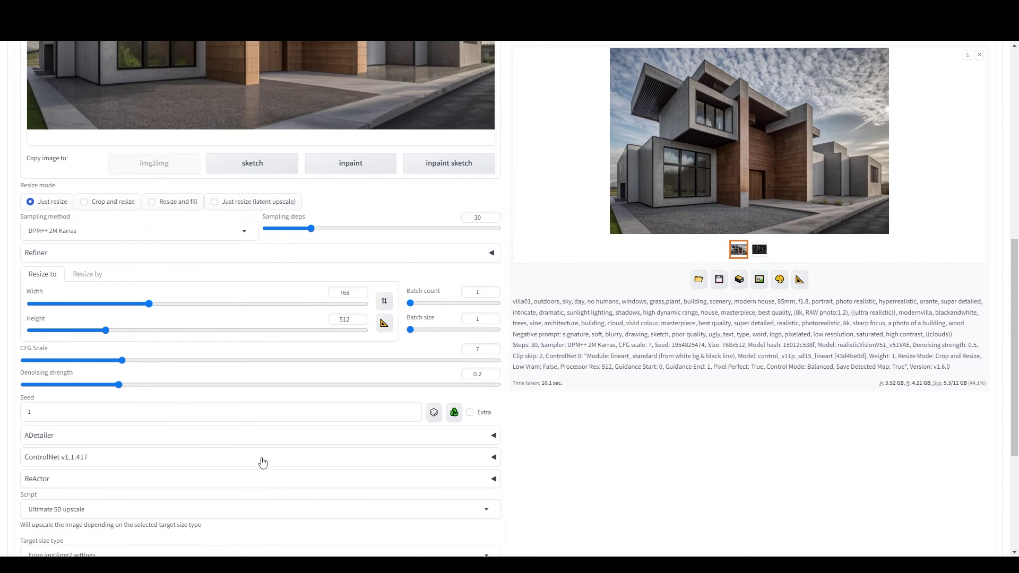
drag(1015, 256, 1015, 390)
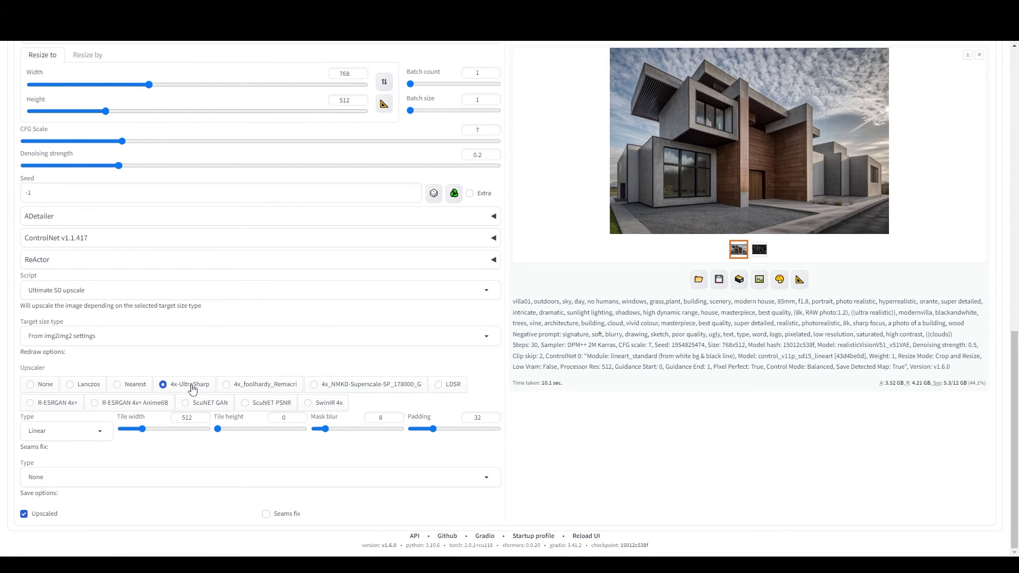
click(123, 342)
click(71, 321)
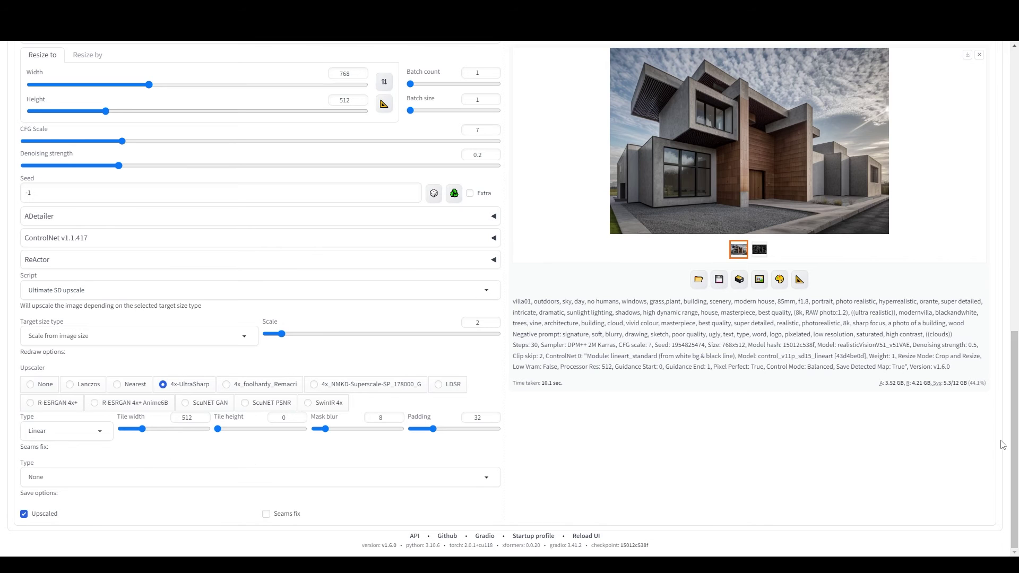
drag(1014, 403, 1014, 121)
click(937, 119)
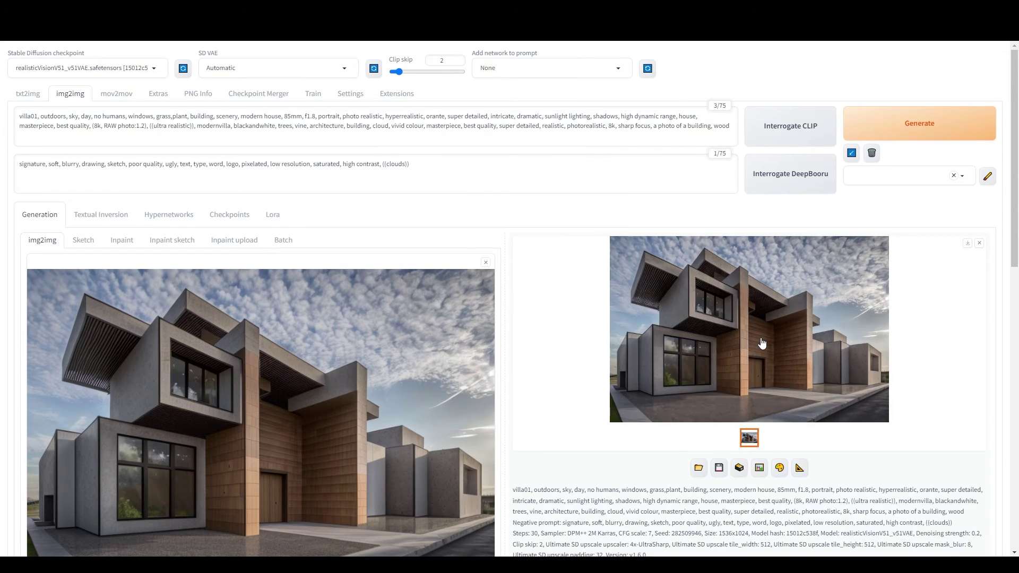
View the finished 1536x1024 upscaled house full-screen.
click(761, 342)
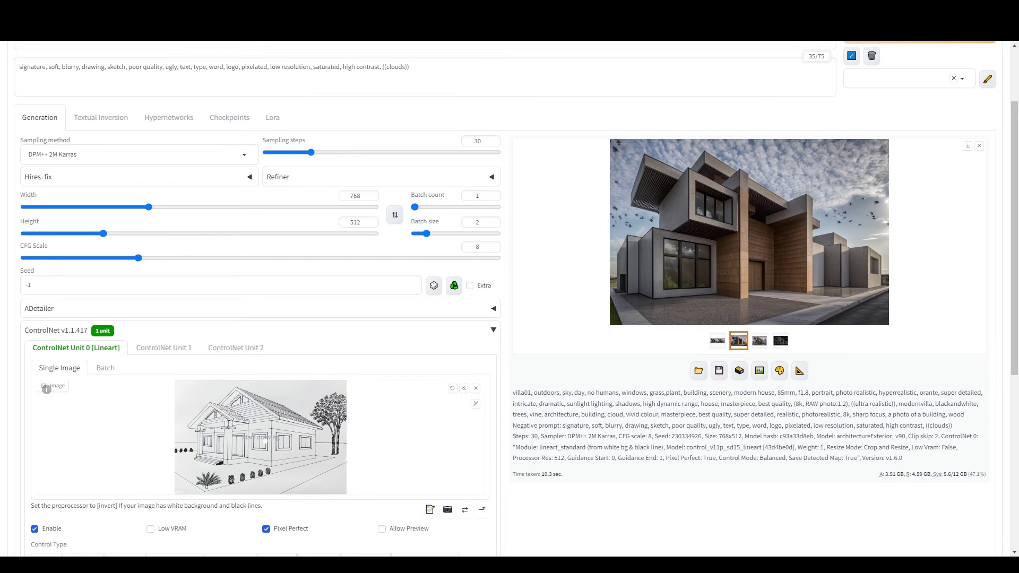
Replace villa01 with house in the prompt, generate, and review the render full-screen.
scroll(408, 216, up, 3)
double_click(26, 110)
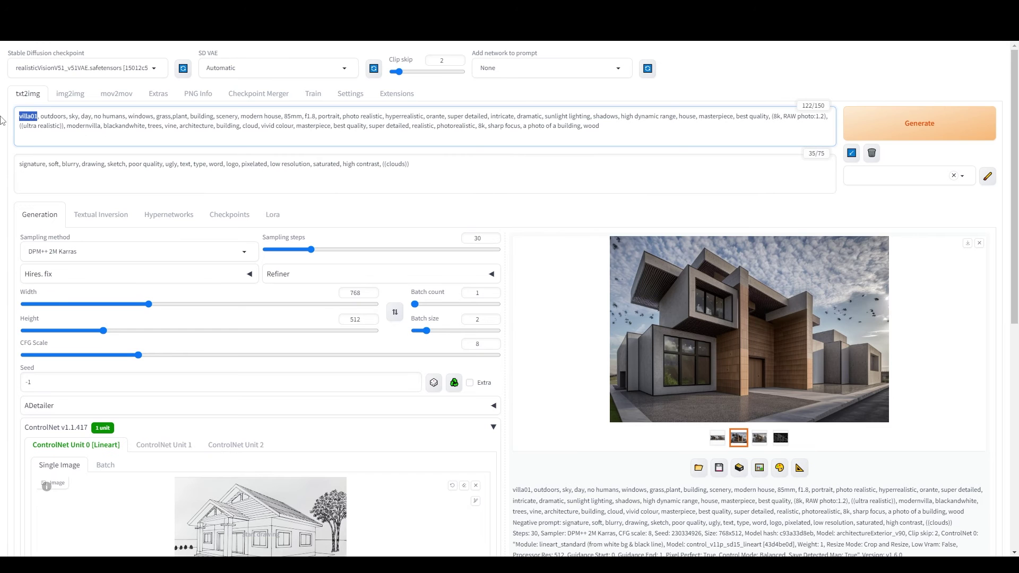
text(house)
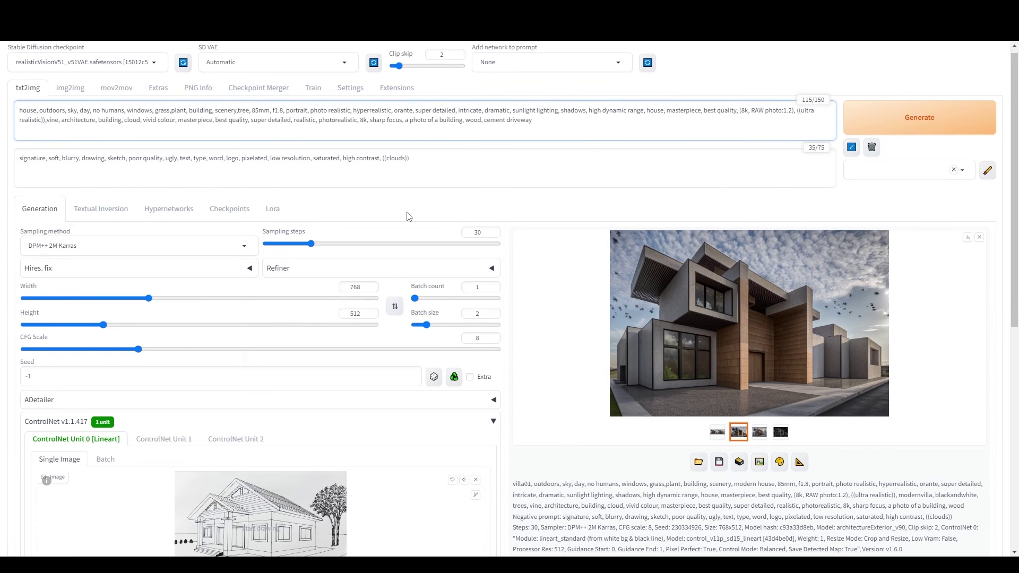
click(919, 117)
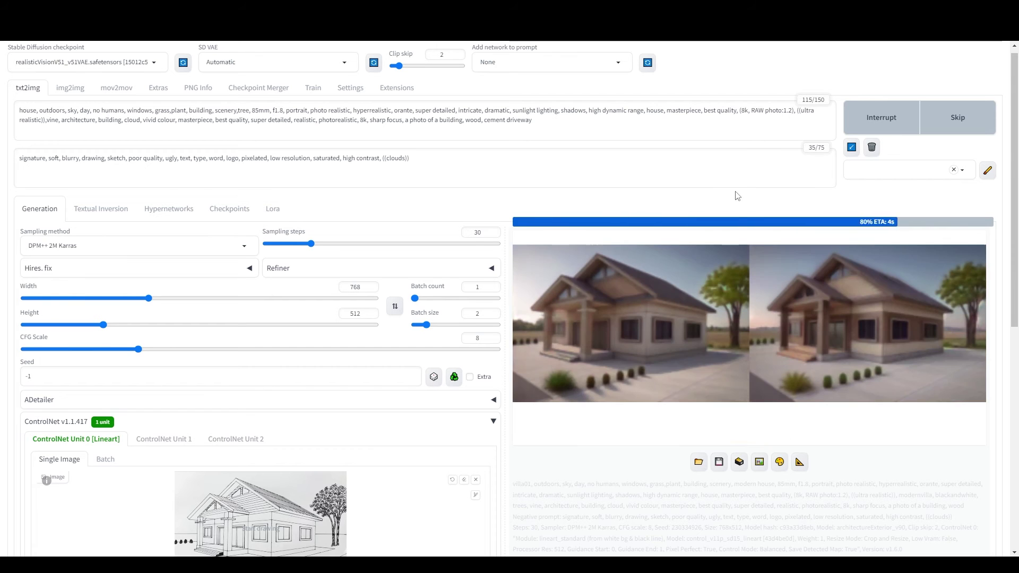
click(722, 347)
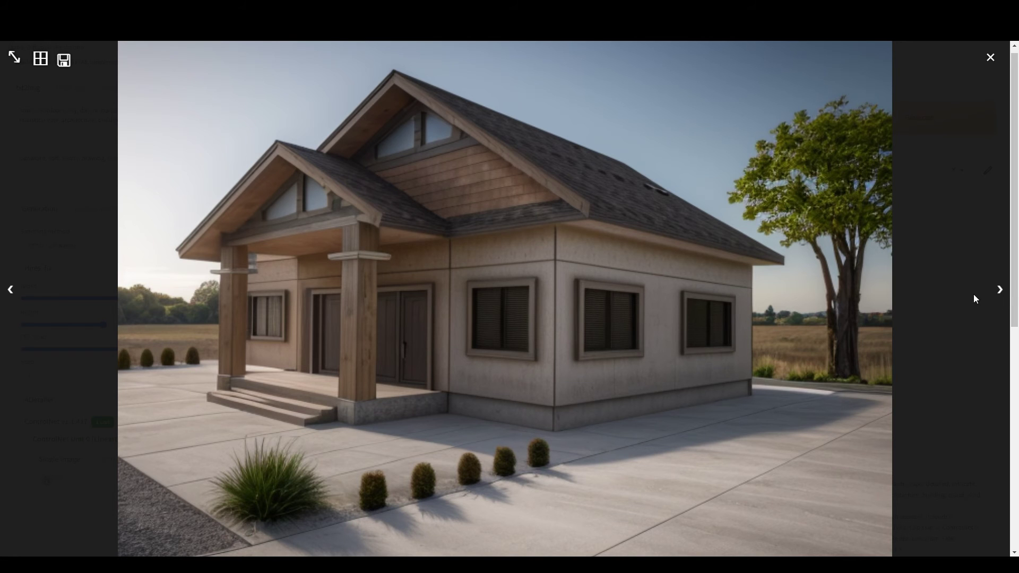
click(39, 112)
Add ((red roof tile)) after house, generate, and view the red-roofed house full-screen.
click(38, 113)
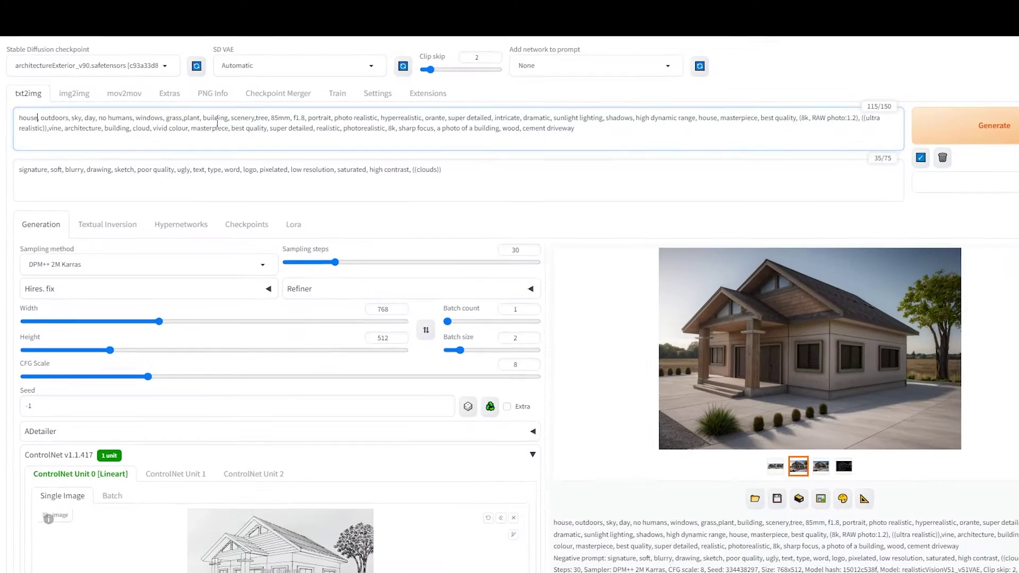
text(red roof tile)
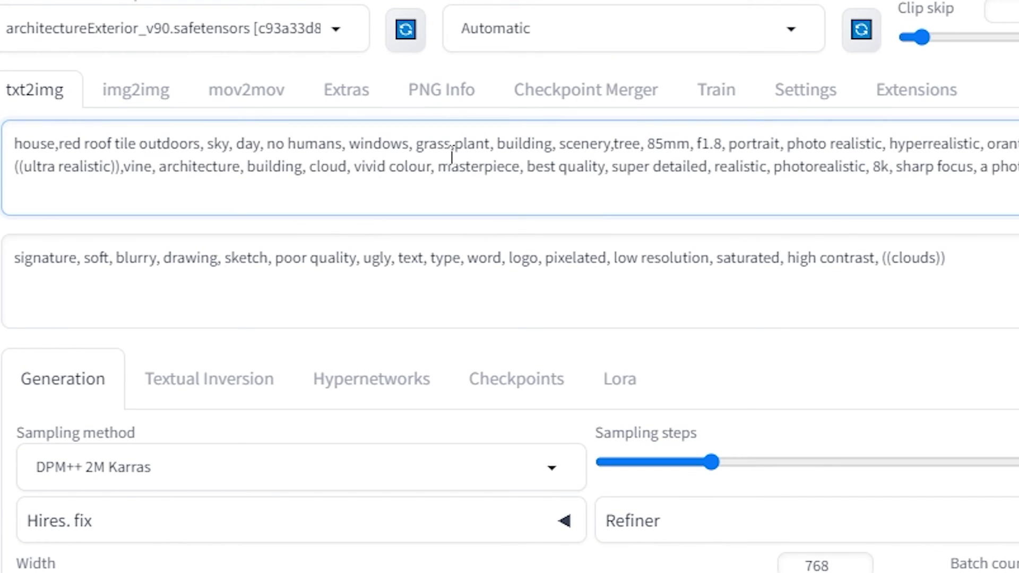
text()))
click(59, 143)
text((()
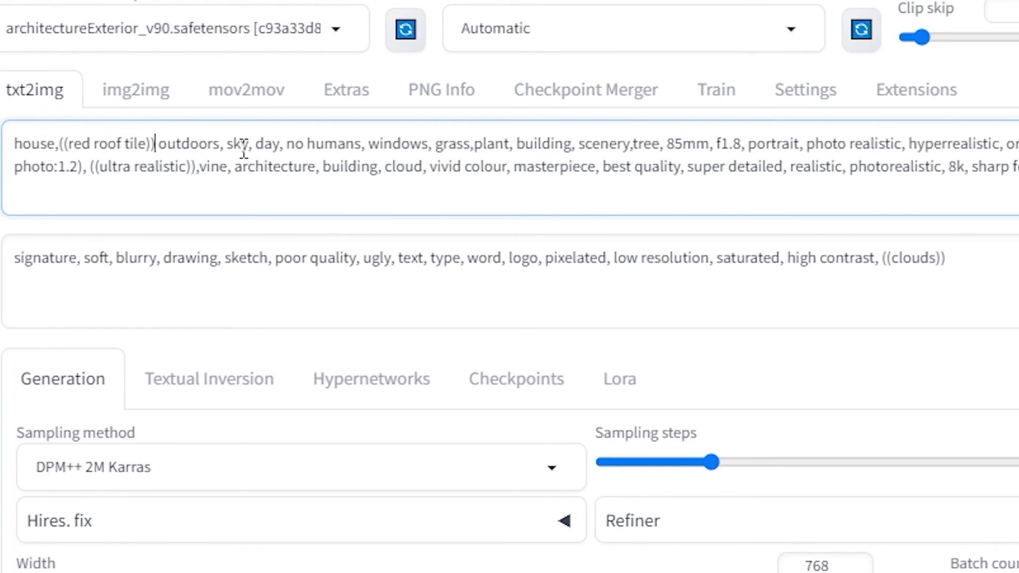
text(,)
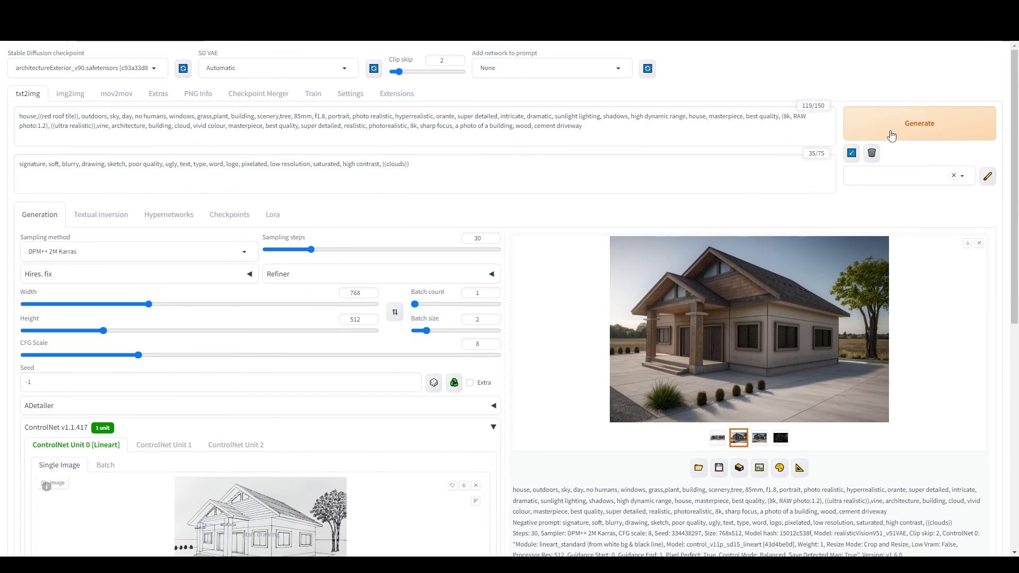
click(891, 133)
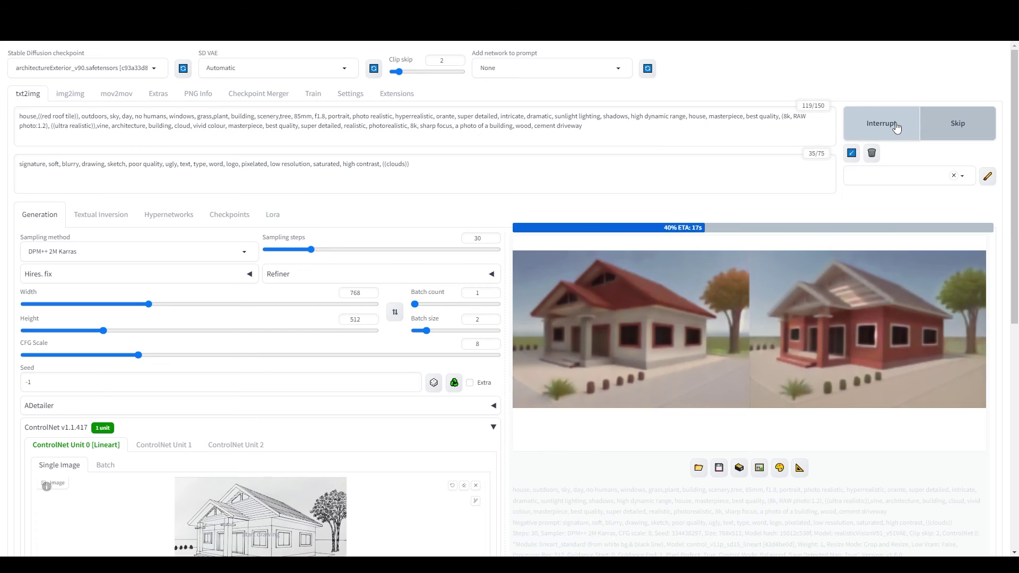
click(895, 129)
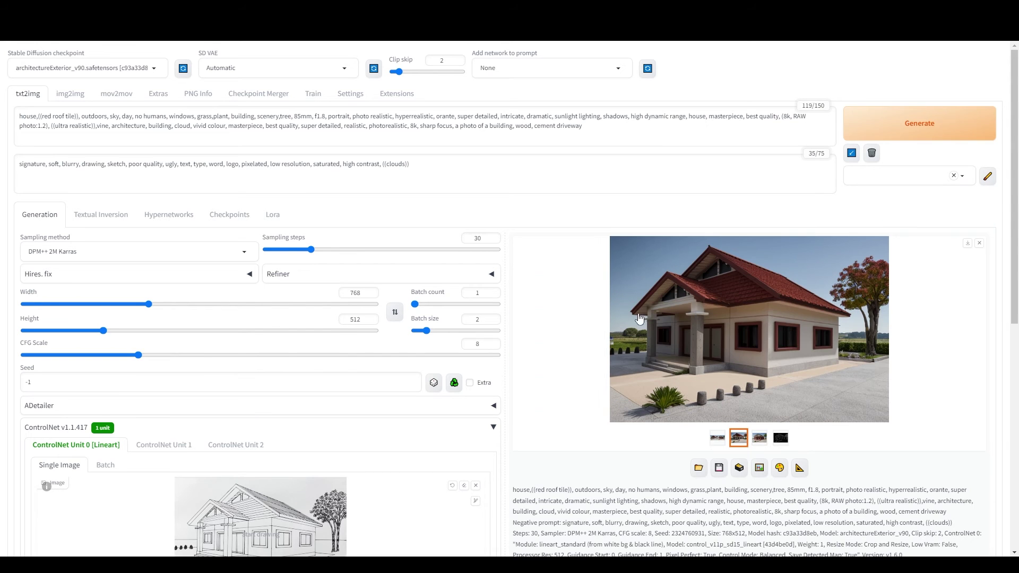
click(739, 303)
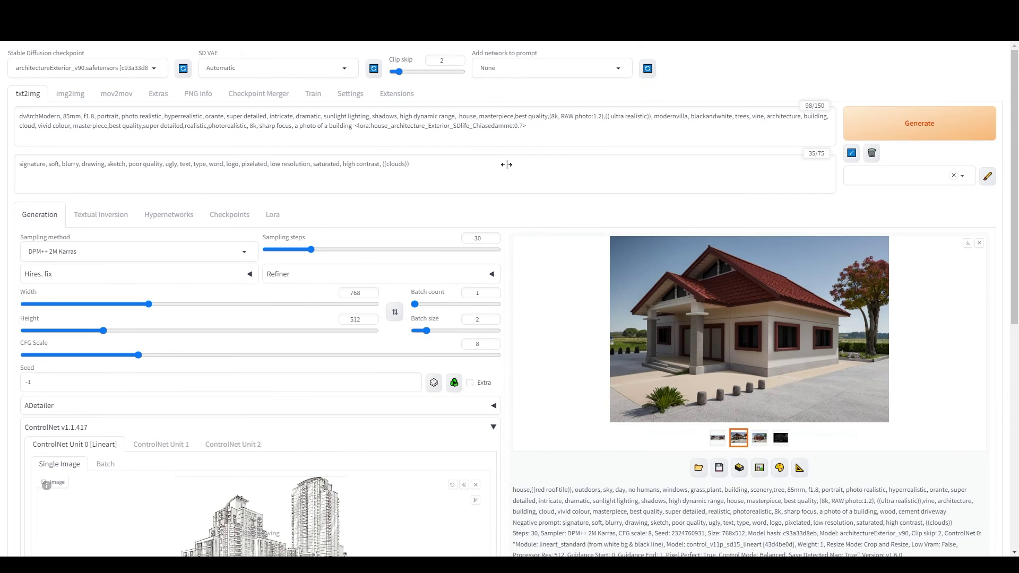
Change the prompt's house to buildings, drop the red roof tile emphasis, and view the third building render.
key(ctrl+a)
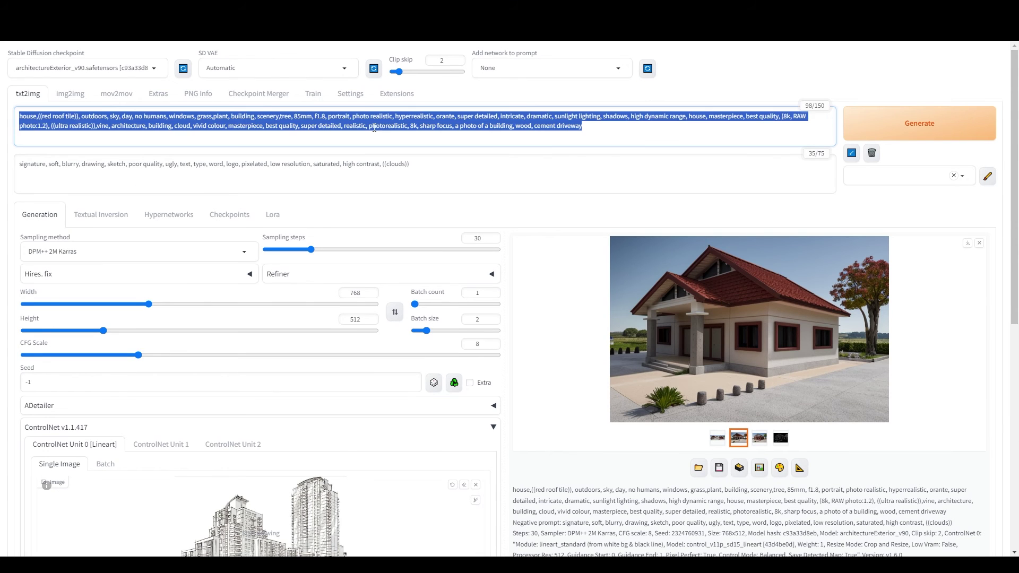
double_click(28, 115)
text(building)
key(Delete)
key(Delete)
key(Delete)
key(Delete)
key(Delete)
key(Delete)
key(Delete)
key(Delete)
key(Delete)
key(Delete)
key(Delete)
key(Delete)
key(Delete)
key(Delete)
key(Delete)
key(Delete)
key(Delete)
key(Delete)
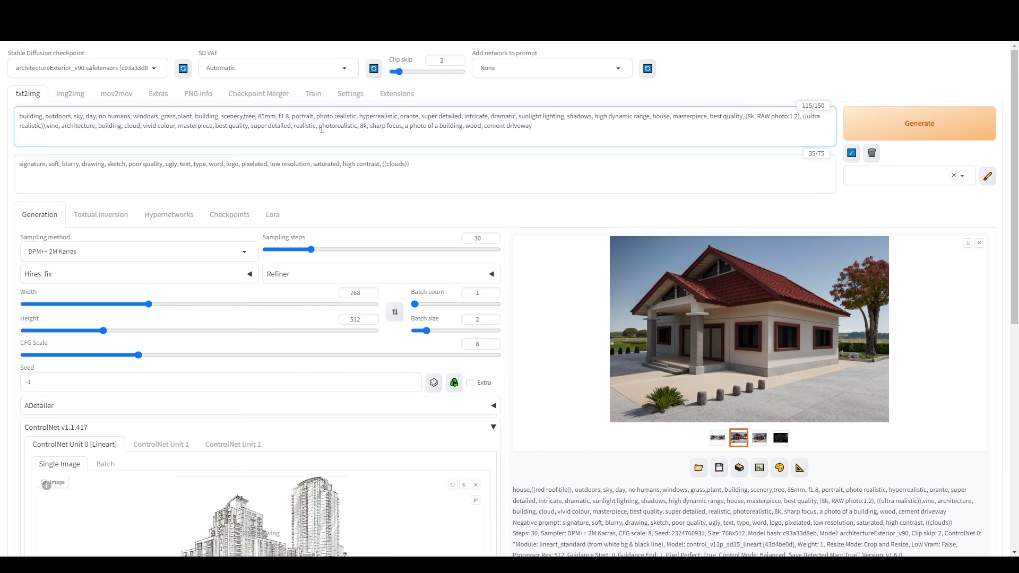
text(s)
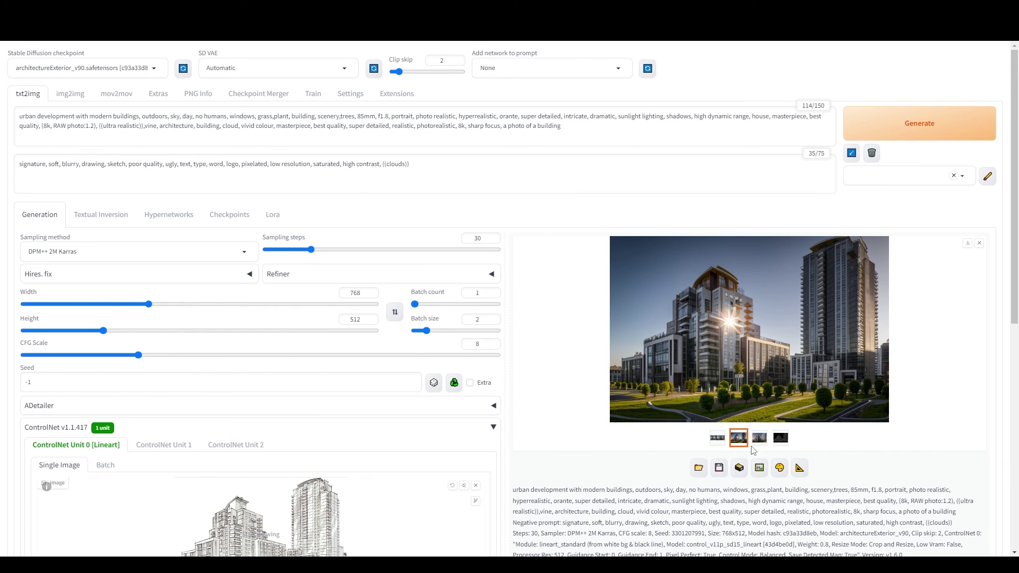
click(760, 437)
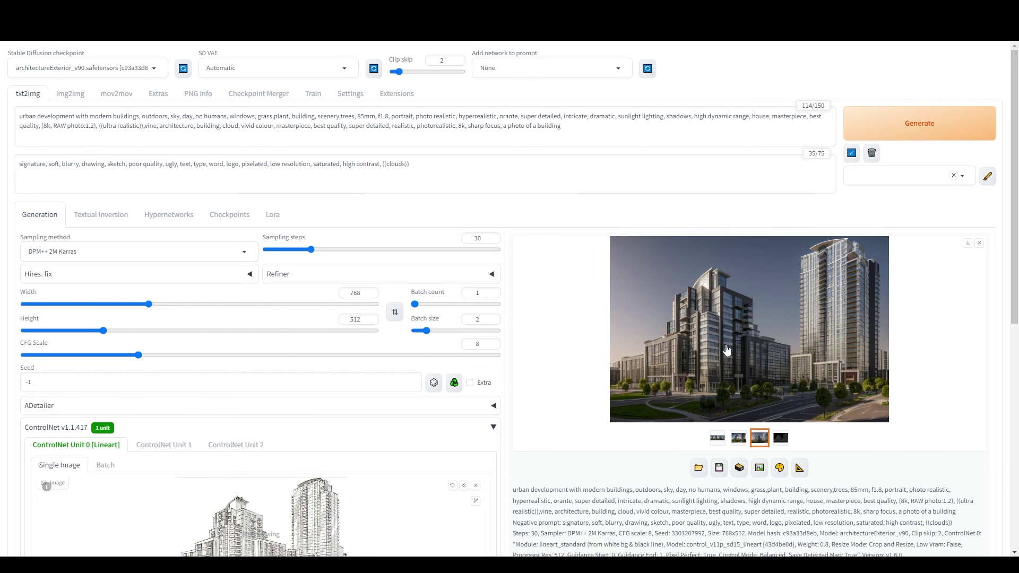
click(727, 349)
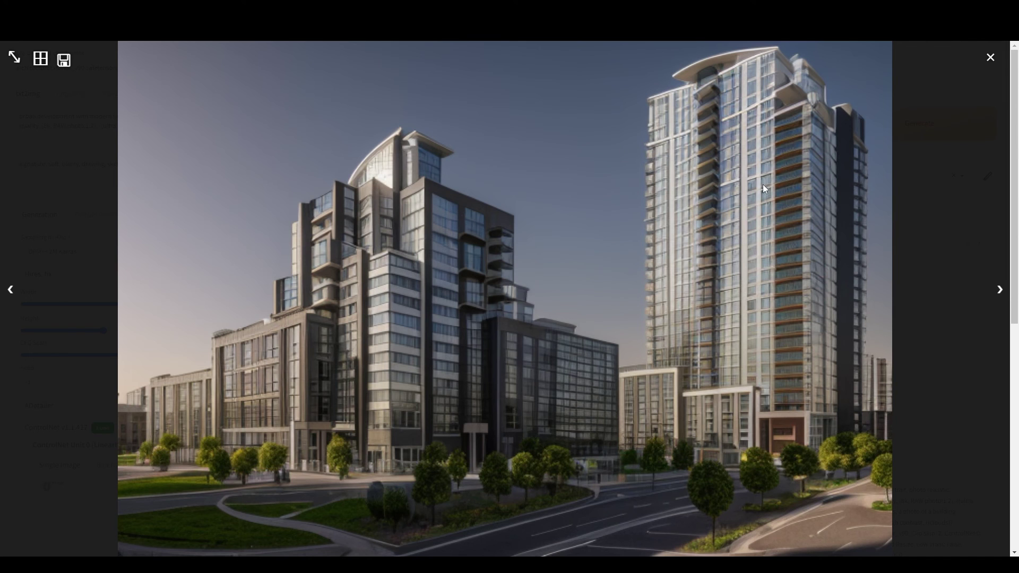